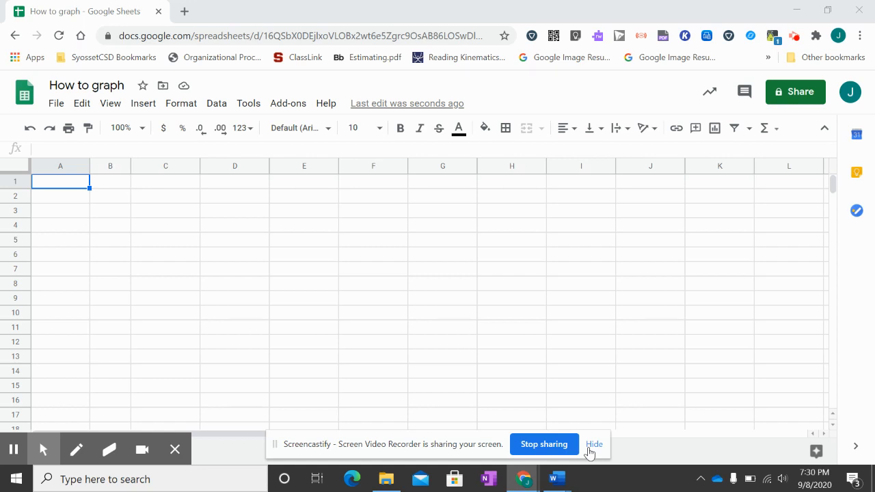
# Step: Switch to Word, close the Class 2 document and bring the Class 3 worksheet with its data table to the front
pyautogui.click(594, 445)
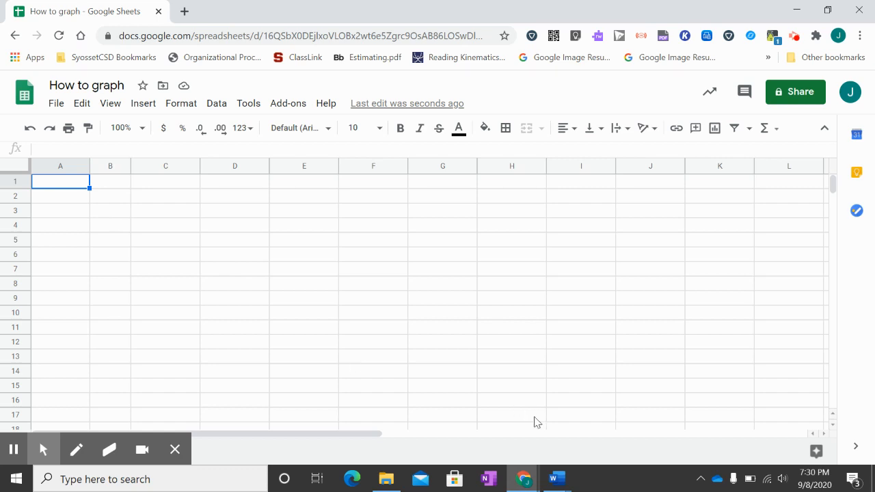
pyautogui.moveTo(559, 484)
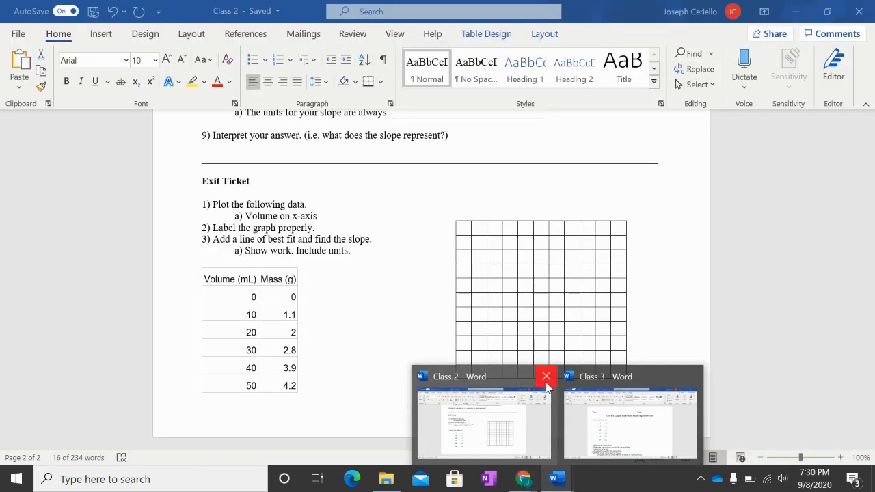
pyautogui.click(547, 379)
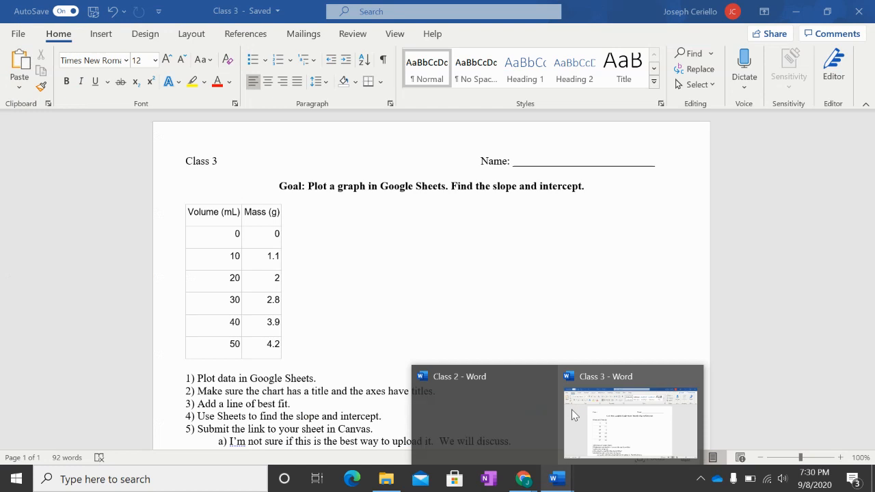
pyautogui.click(562, 421)
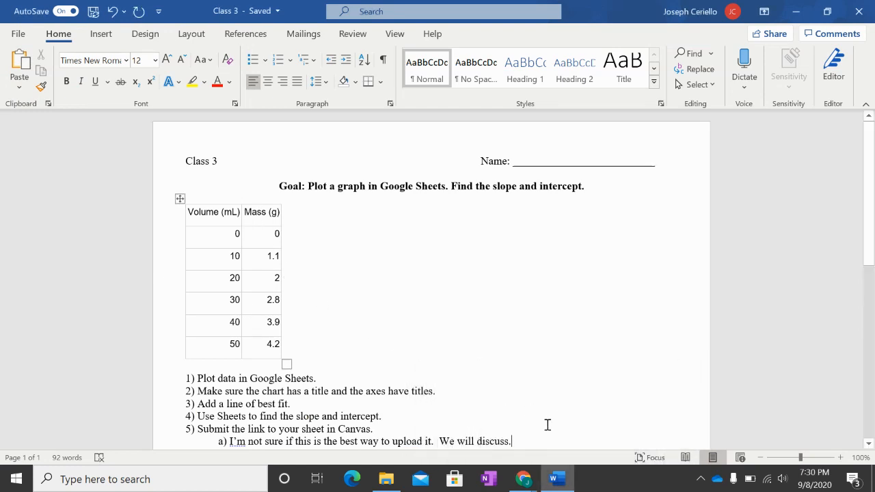
# Step: Return to the How to graph sheet and enter the header Volume (mL) in A1 with 0, 10 and 20 in A2:A4
pyautogui.moveTo(556, 484)
pyautogui.moveTo(523, 480)
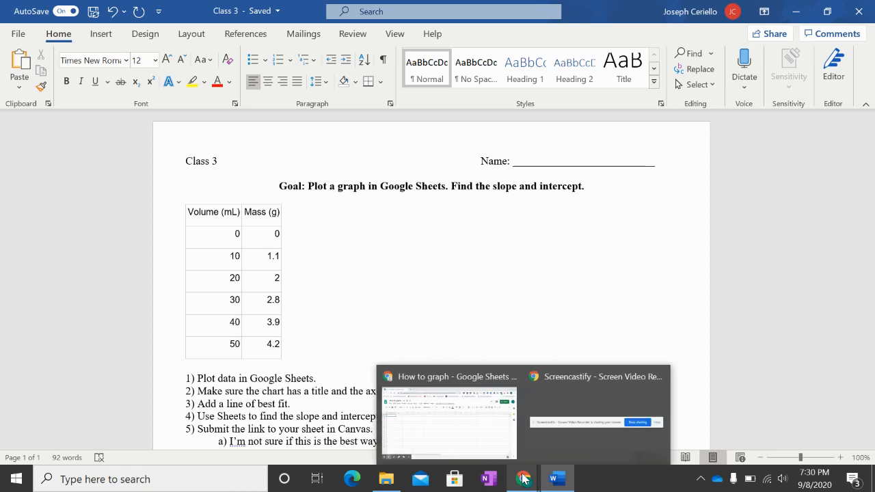
pyautogui.click(480, 450)
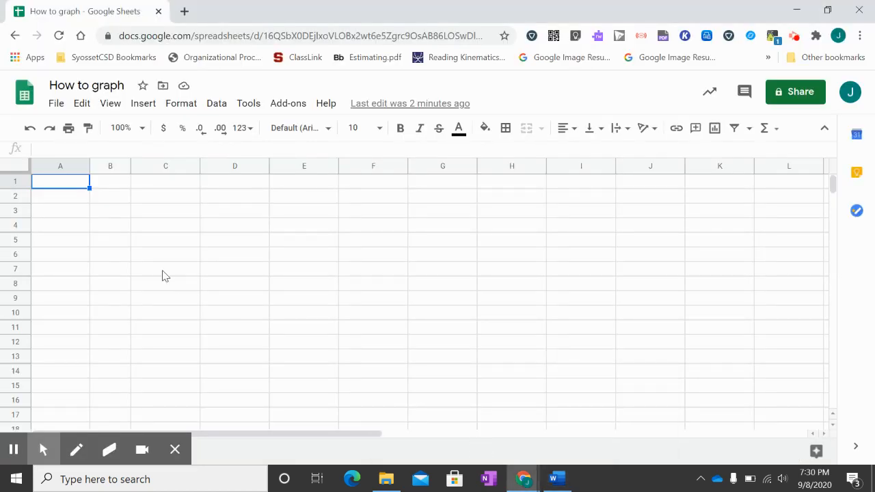
pyautogui.click(80, 183)
pyautogui.write('Volume (mL)')
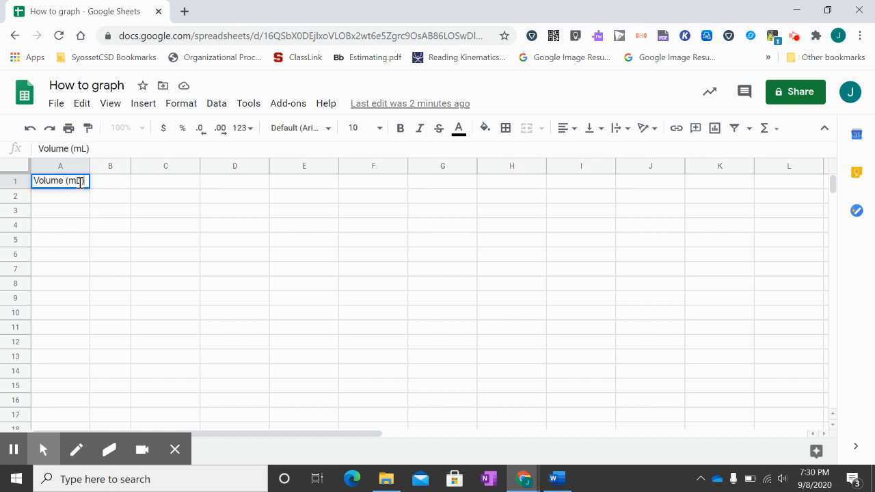
pyautogui.press('Return')
pyautogui.write('0')
pyautogui.press('Return')
pyautogui.write('10')
pyautogui.press('Return')
pyautogui.write('20')
pyautogui.press('Return')
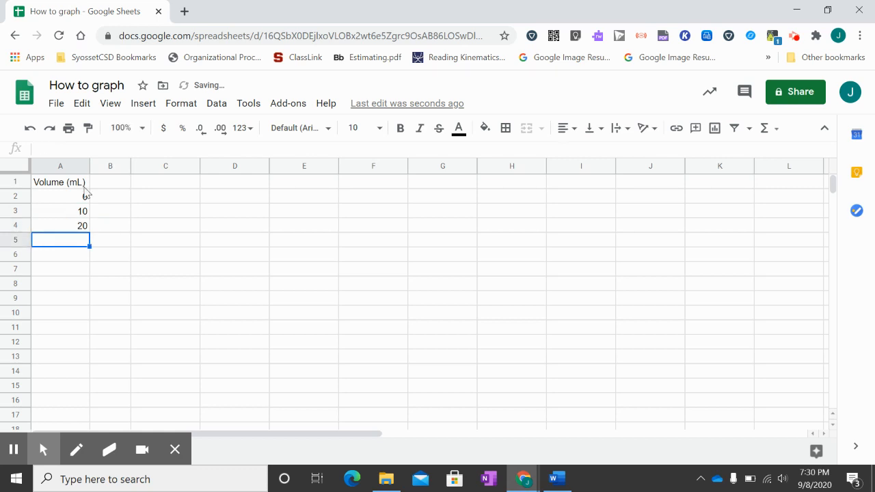
# Step: Continue the volume column with 30, 40 and 50 in cells A5:A7
pyautogui.click(100, 200)
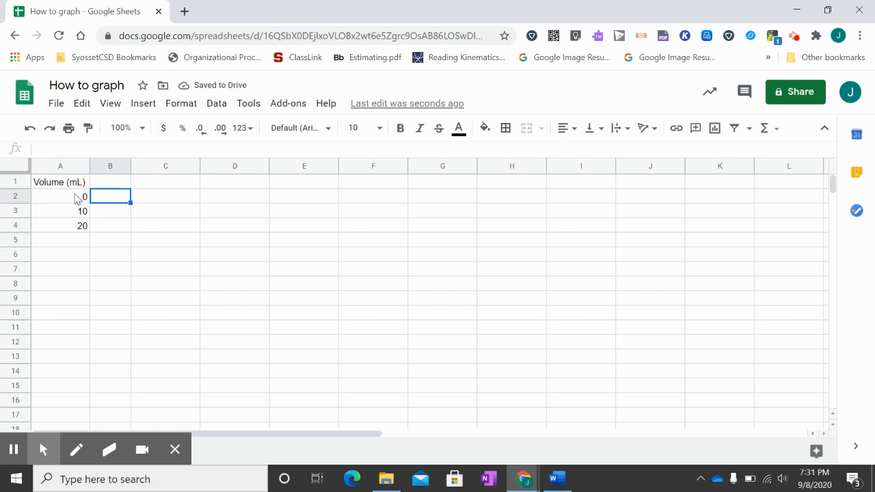
pyautogui.moveTo(77, 199); pyautogui.dragTo(78, 224)
pyautogui.click(77, 199)
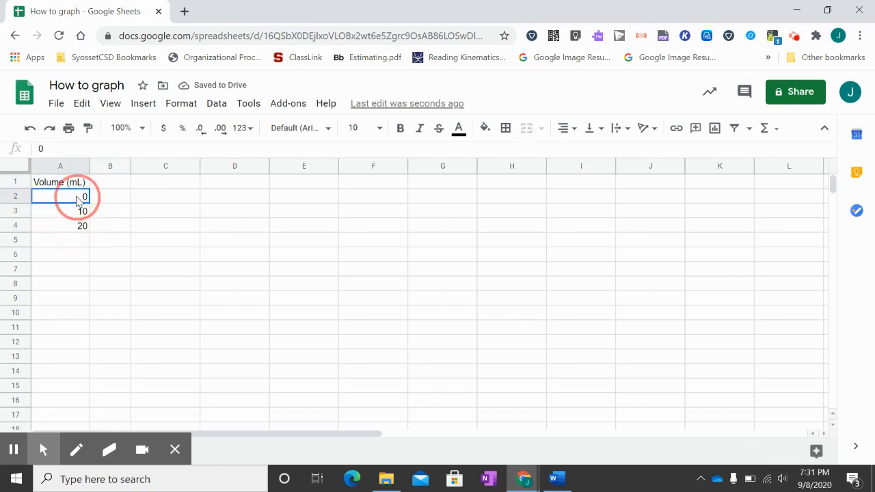
pyautogui.click(80, 244)
pyautogui.write('30')
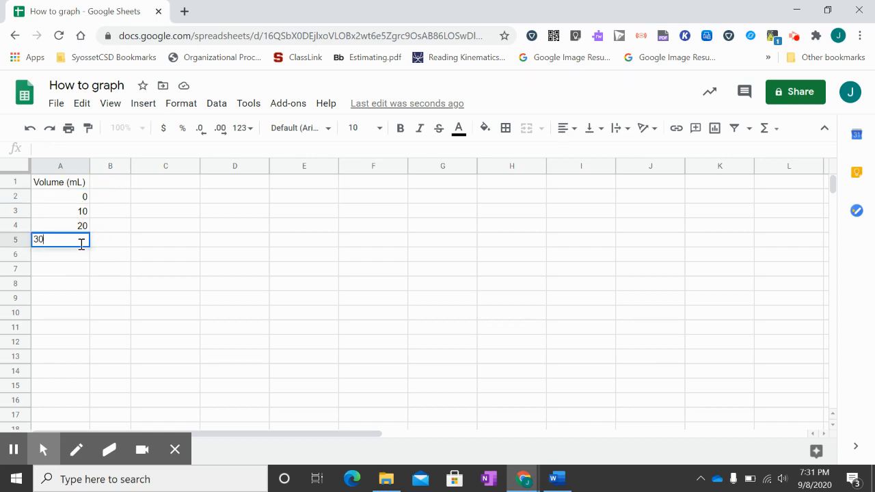
pyautogui.press('Return')
pyautogui.write('40')
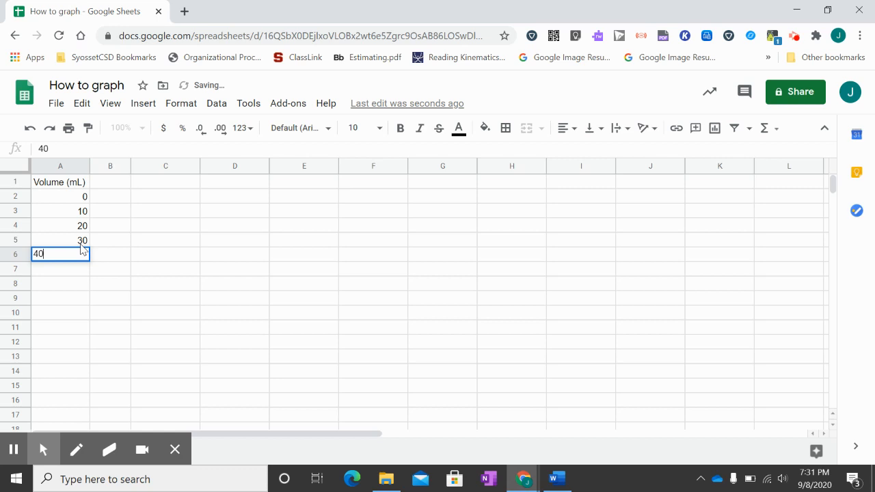
pyautogui.press('Return')
pyautogui.write('50')
pyautogui.press('Return')
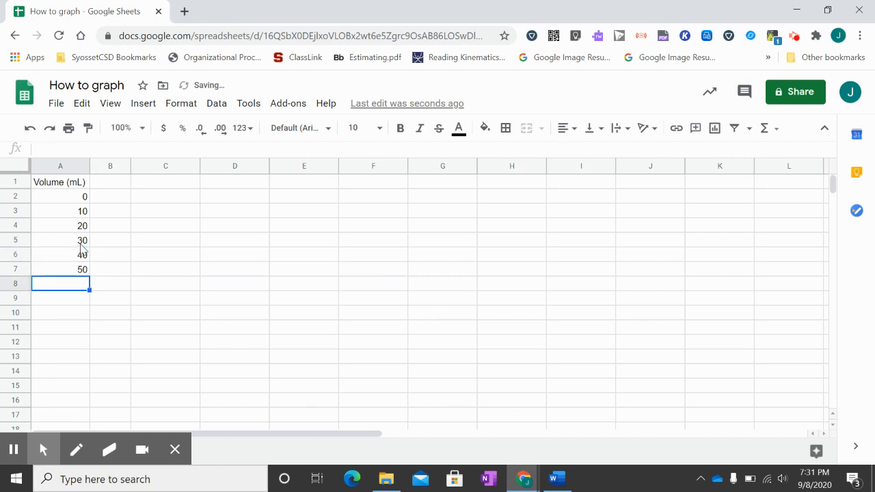
# Step: Enter the column header Mass (g) in cell B1
pyautogui.click(115, 186)
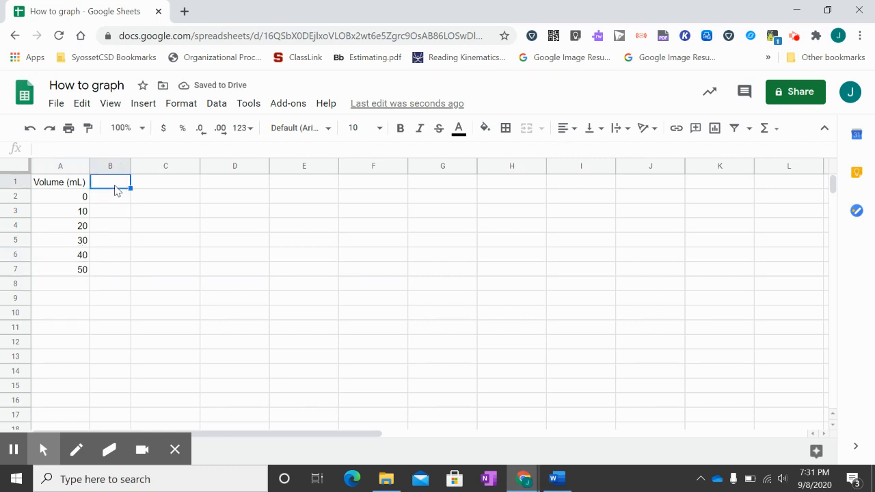
pyautogui.write('Mass (g)')
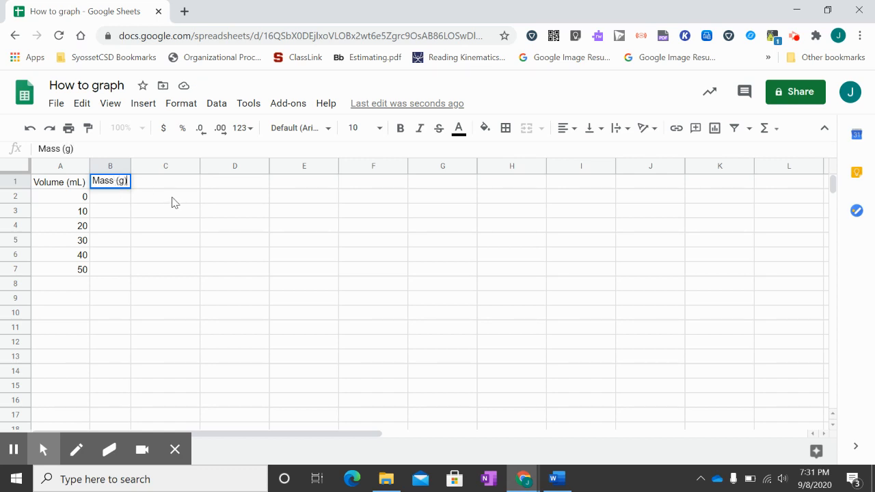
pyautogui.press('Return')
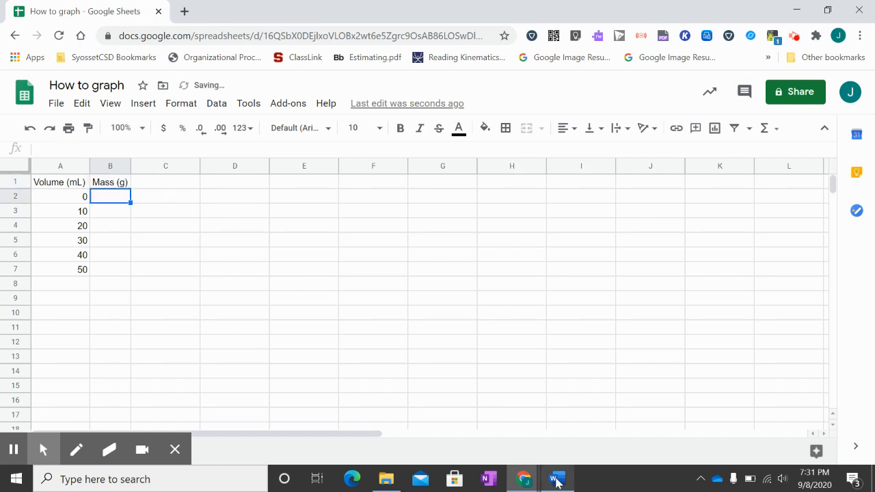
# Step: Check the masses in the Class 3 Word worksheet and enter 0, 1.1 and 2 in cells B2:B4 of the sheet
pyautogui.moveTo(557, 482)
pyautogui.click(562, 421)
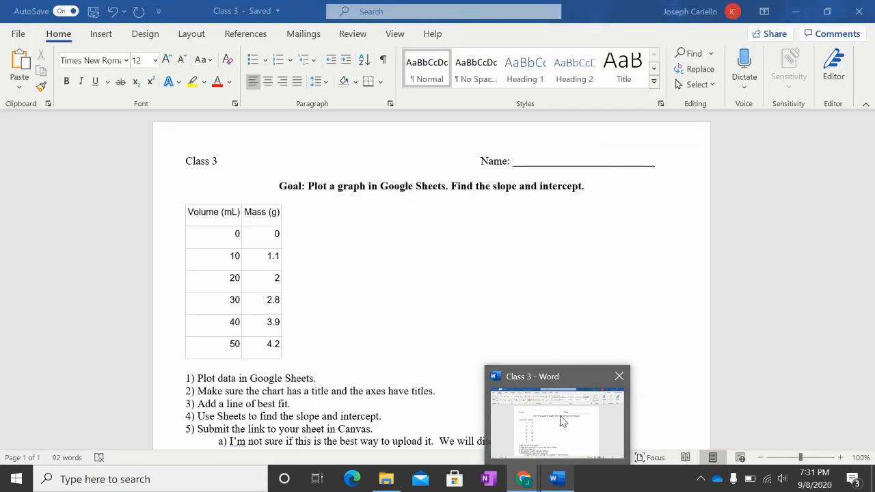
pyautogui.hotkey('alt', 'Tab')
pyautogui.write('0')
pyautogui.press('Return')
pyautogui.write('1.1')
pyautogui.press('Return')
pyautogui.write('2')
pyautogui.press('Return')
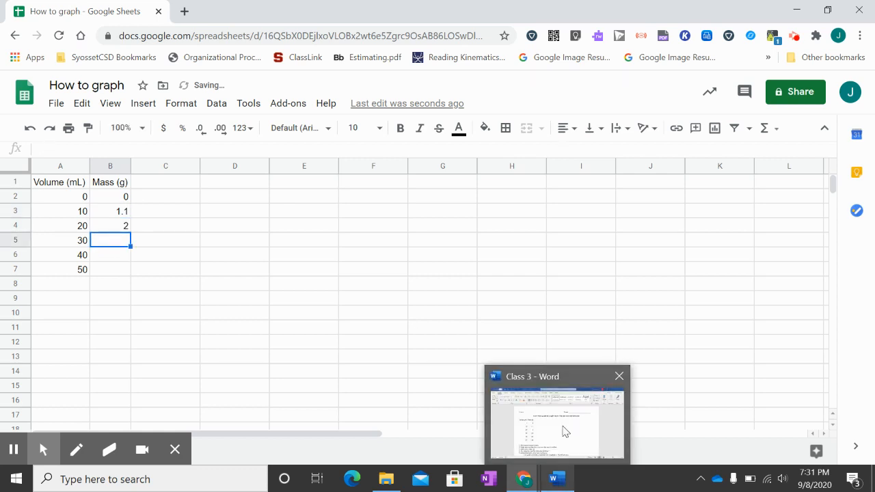
# Step: Look up the remaining masses in the Word worksheet and enter 2.8, 3.9 and 4.2 in cells B5:B7 of the sheet
pyautogui.click(565, 430)
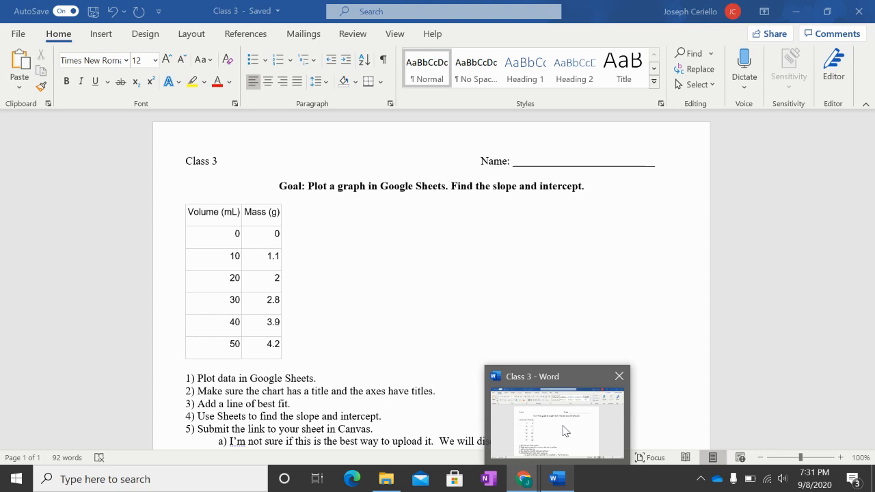
pyautogui.hotkey('alt', 'Tab')
pyautogui.write('2.8')
pyautogui.press('Return')
pyautogui.write('3.')
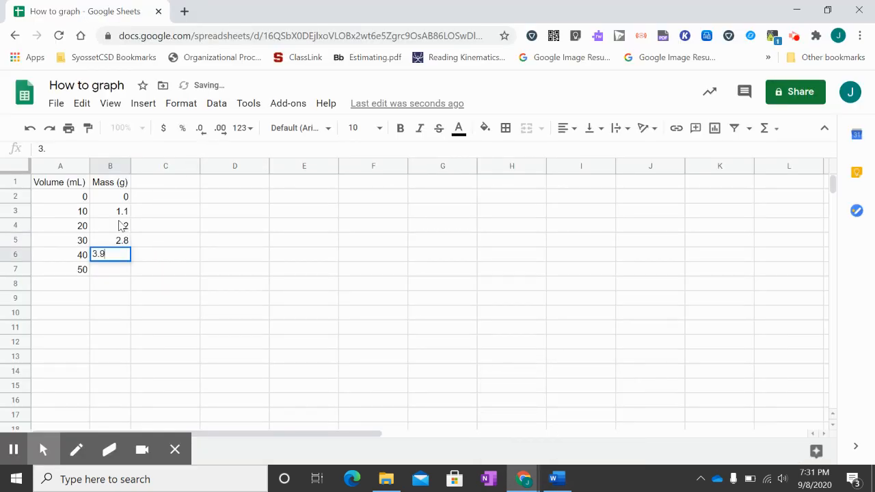
pyautogui.write('9')
pyautogui.press('Return')
pyautogui.write('4.2')
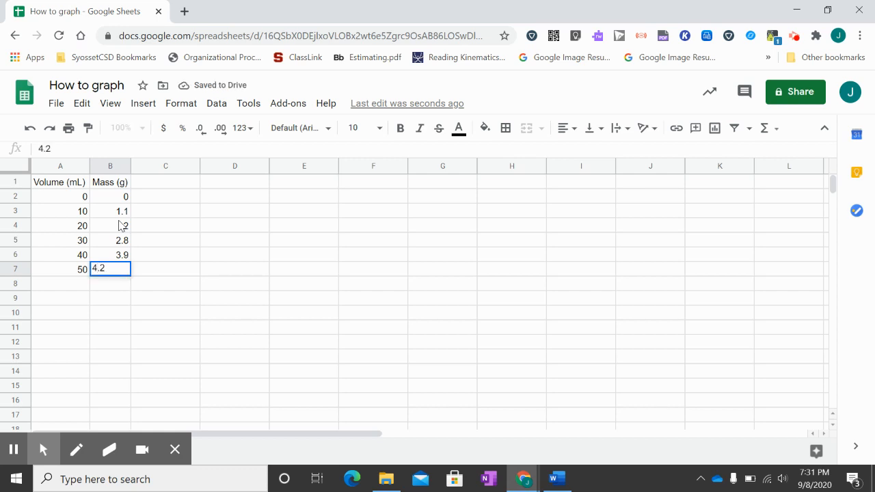
pyautogui.click(195, 267)
pyautogui.click(255, 349)
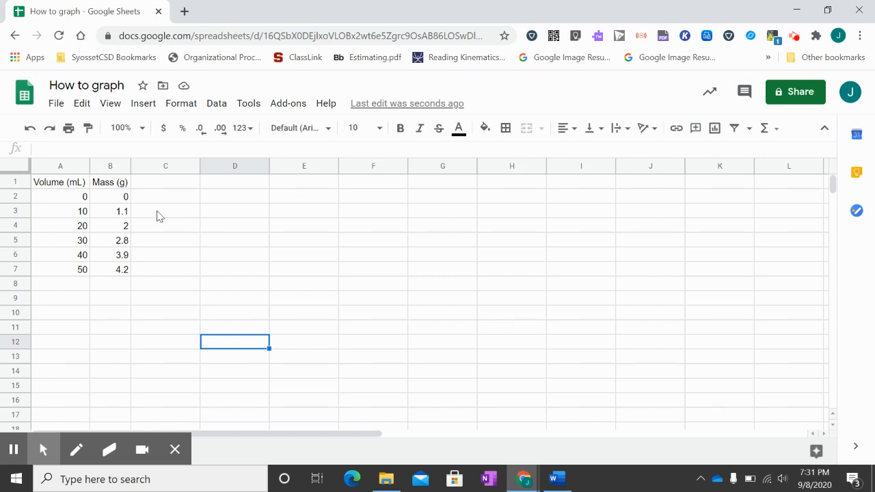
# Step: Insert a chart from the data in A1:B7 and move it beside the table so both columns stay uncovered
pyautogui.moveTo(62, 181); pyautogui.dragTo(108, 271)
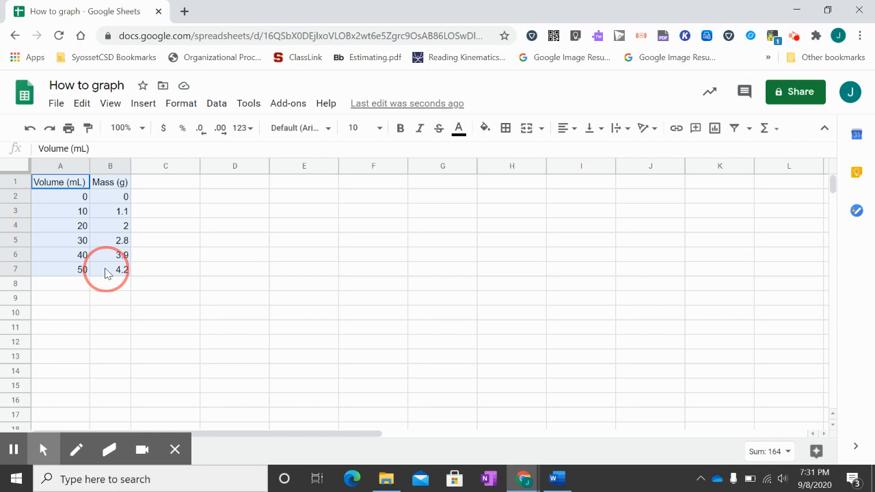
pyautogui.moveTo(104, 272); pyautogui.dragTo(107, 272)
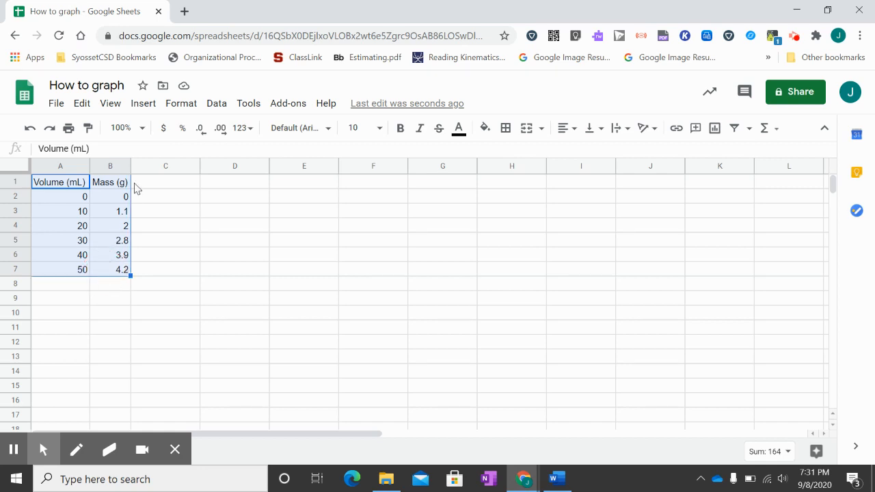
pyautogui.click(144, 110)
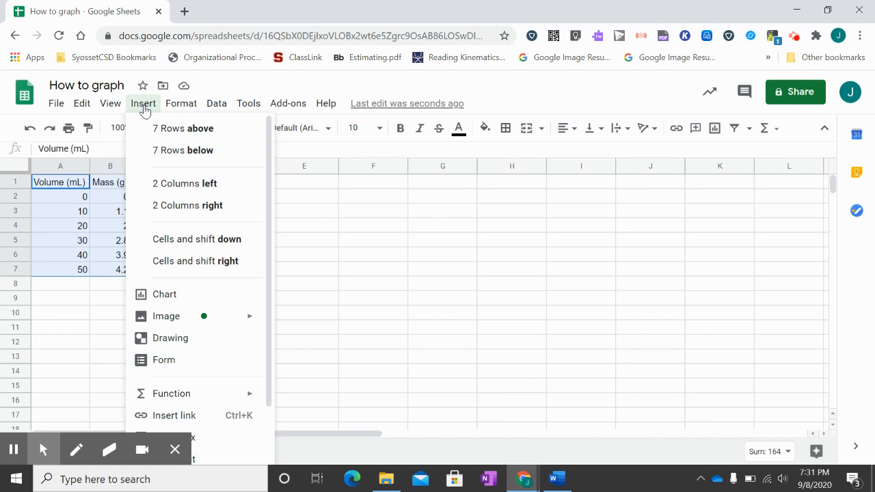
pyautogui.click(188, 303)
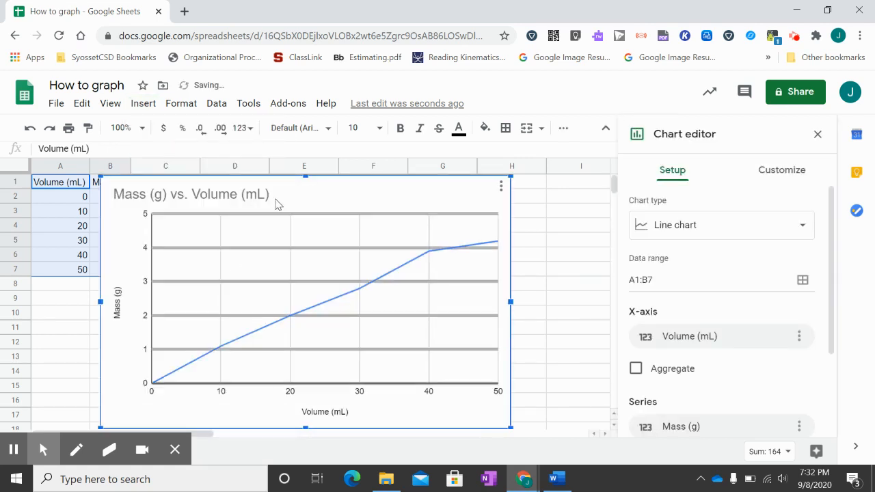
pyautogui.moveTo(307, 189); pyautogui.dragTo(359, 186)
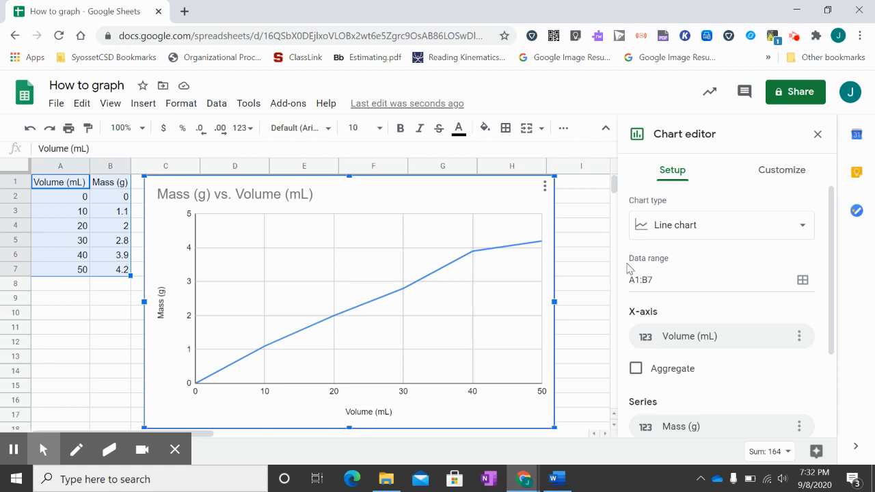
# Step: Close and reopen the chart editor, and change the mass versus volume chart to a Scatter chart
pyautogui.click(817, 137)
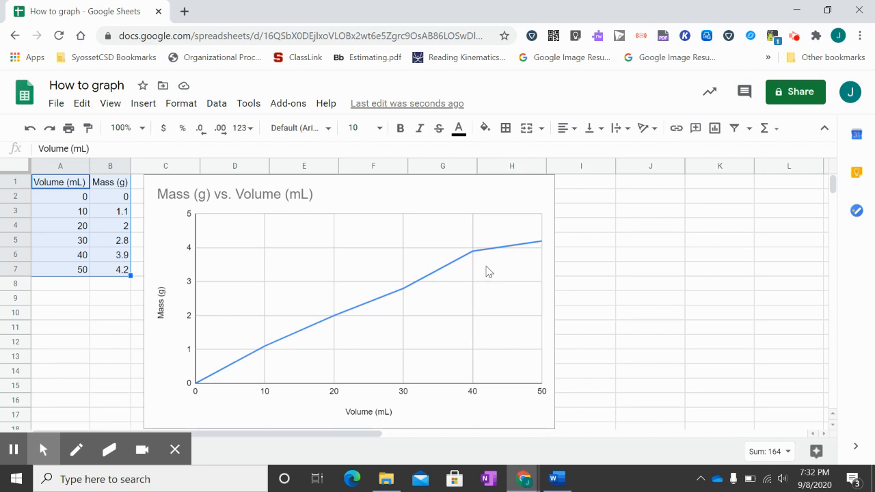
pyautogui.click(533, 196)
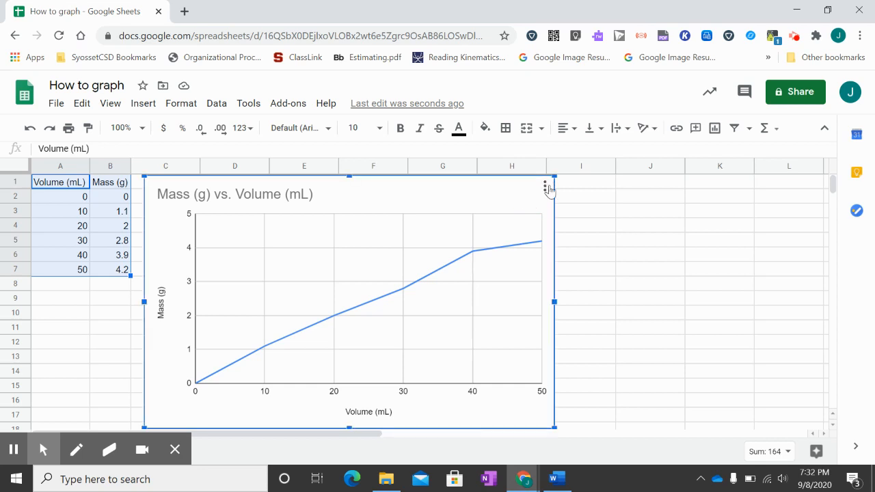
pyautogui.click(545, 188)
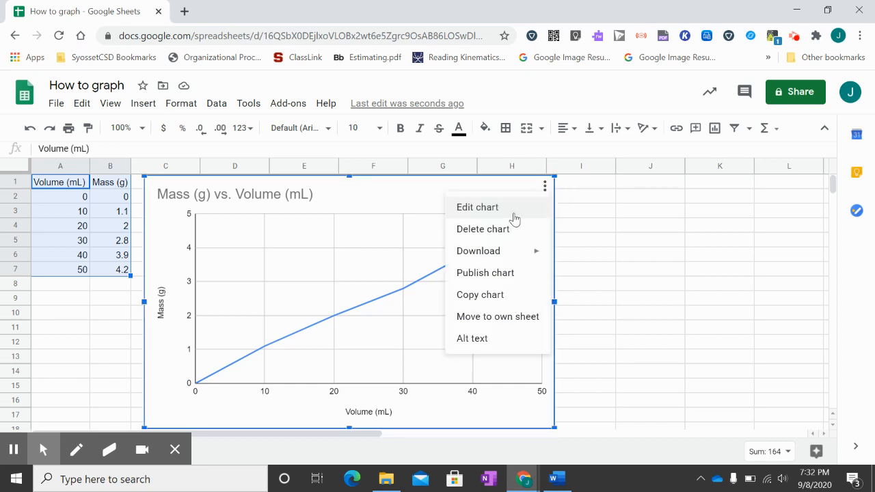
pyautogui.click(493, 207)
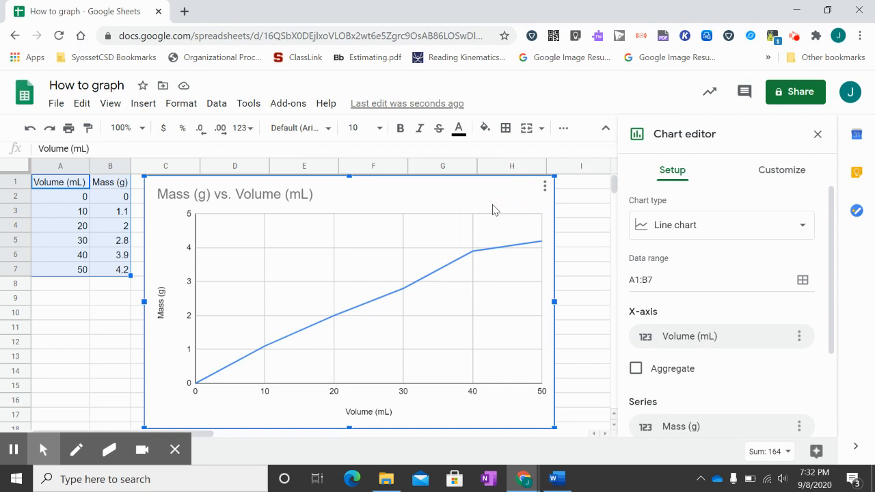
pyautogui.click(675, 225)
pyautogui.click(759, 306)
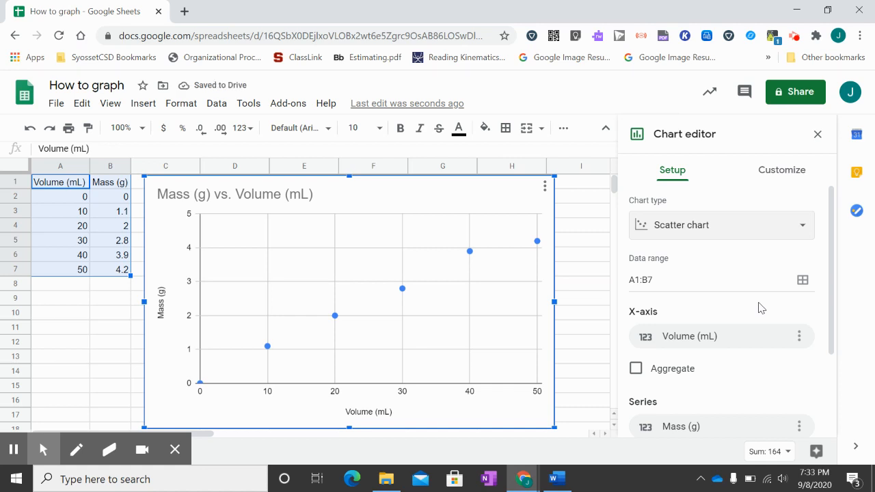
# Step: Try swapping the chart's axes by setting Mass (g) as the X-axis and Volume (mL) as the series
pyautogui.scroll(-1, 742, 310)
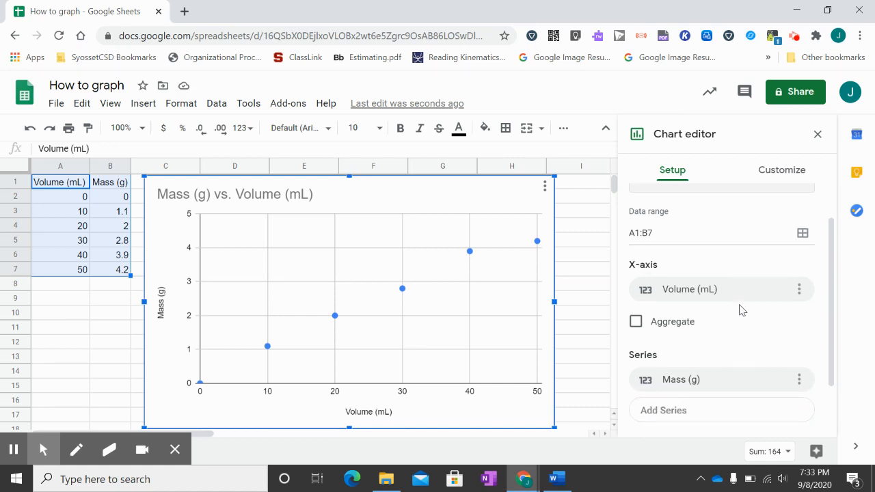
pyautogui.scroll(-1, 739, 308)
pyautogui.scroll(1, 739, 308)
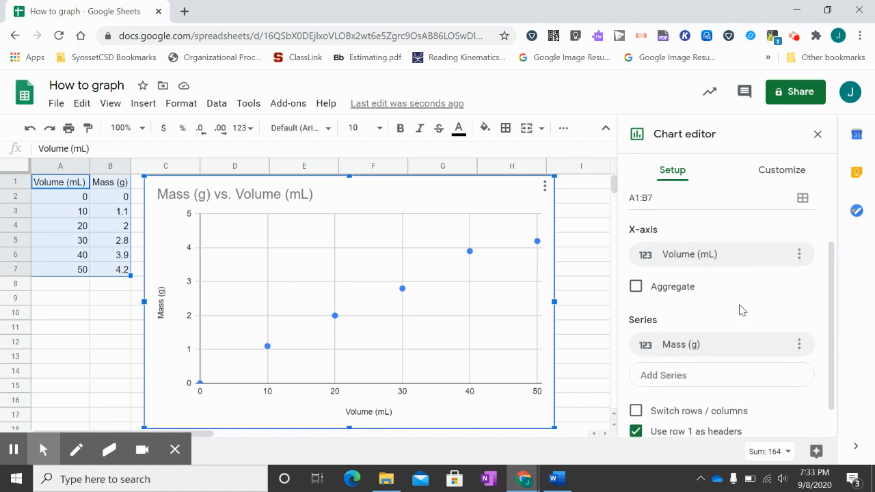
pyautogui.click(691, 260)
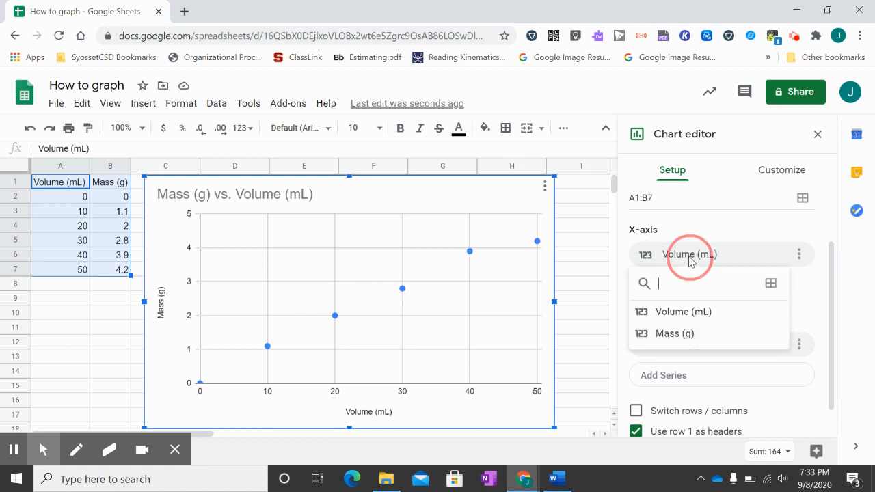
pyautogui.click(670, 335)
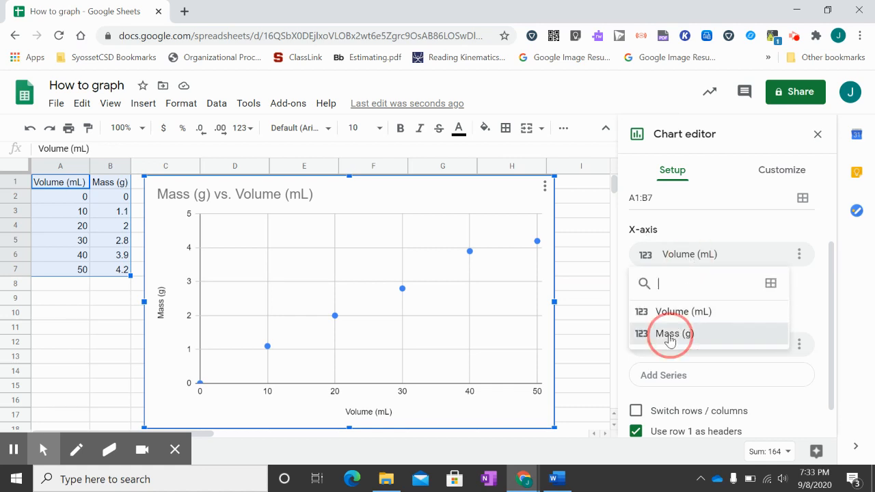
pyautogui.click(678, 346)
pyautogui.click(675, 402)
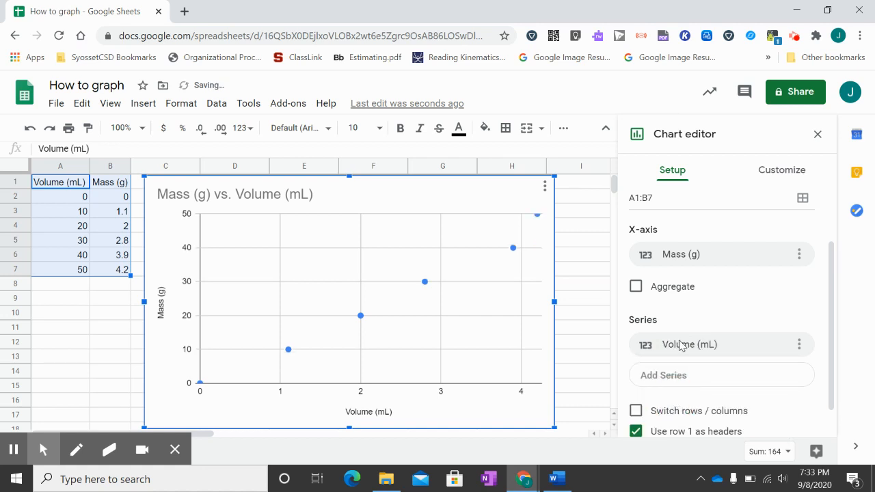
# Step: Restore the chart's X-axis to Volume (mL) and its series to Mass (g)
pyautogui.click(691, 263)
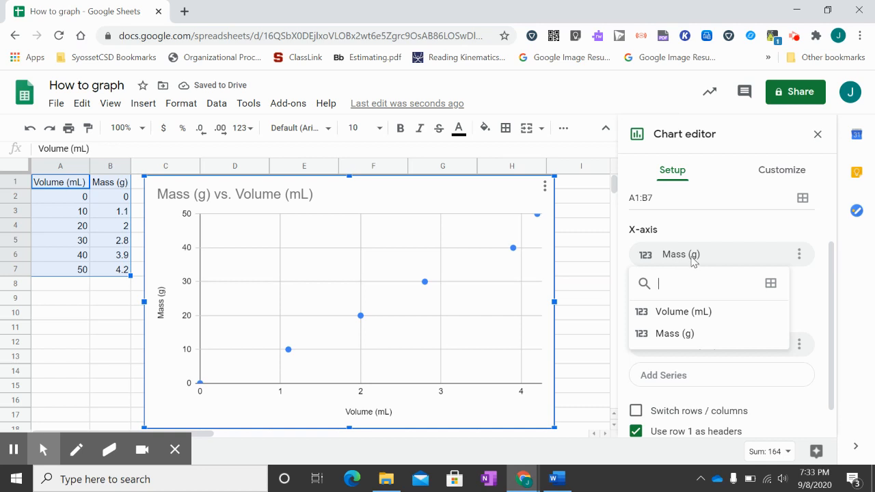
pyautogui.click(682, 313)
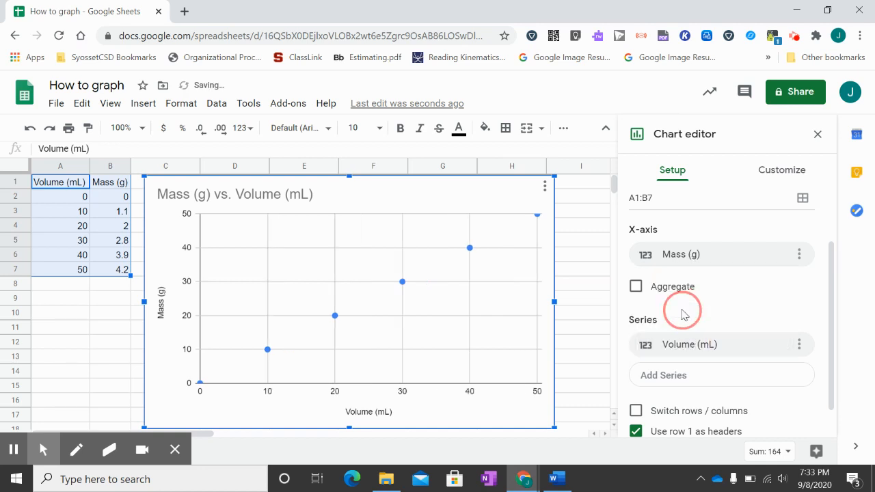
pyautogui.click(676, 348)
pyautogui.click(675, 424)
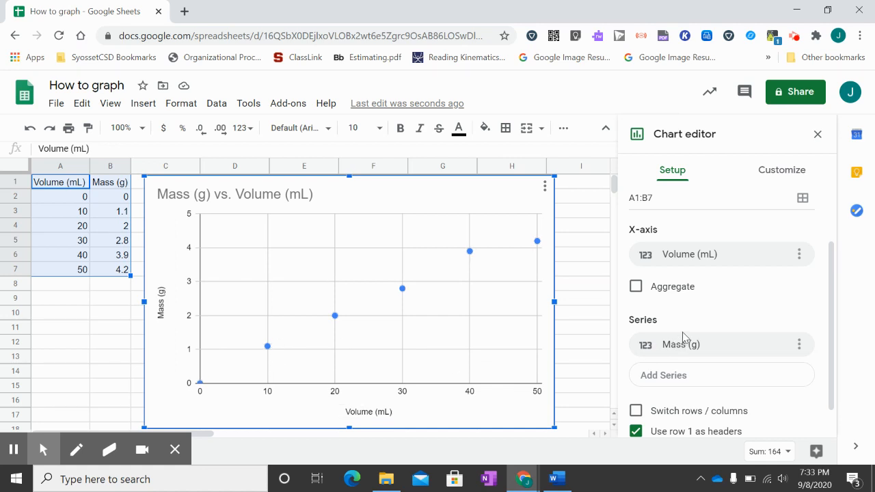
# Step: Review the chart's header and label settings, then look through the Chart style options for background, font and border
pyautogui.scroll(-1, 684, 340)
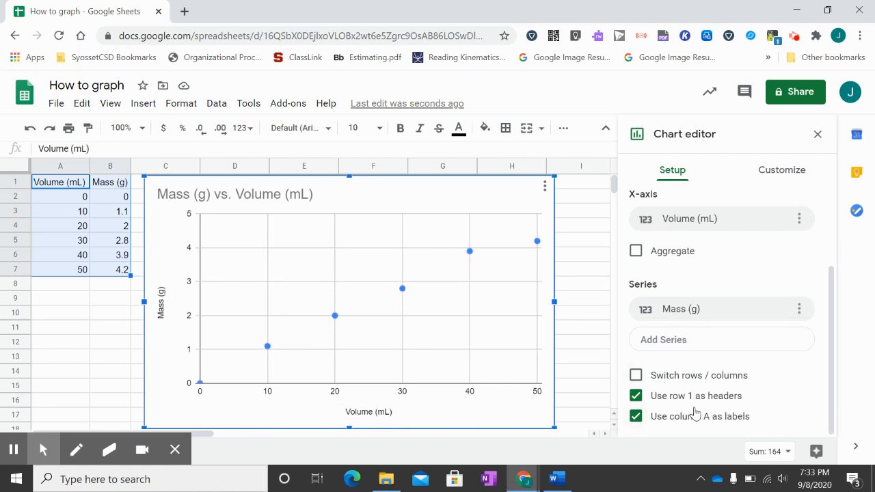
pyautogui.scroll(3, 732, 303)
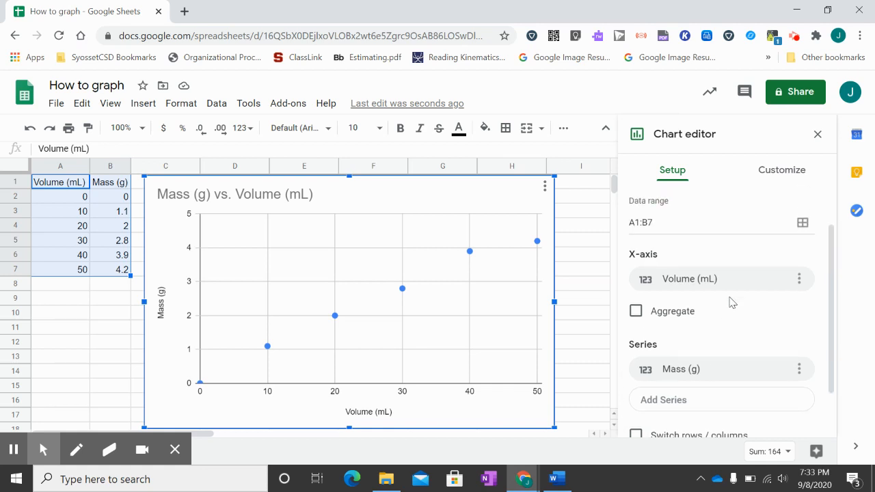
pyautogui.click(775, 176)
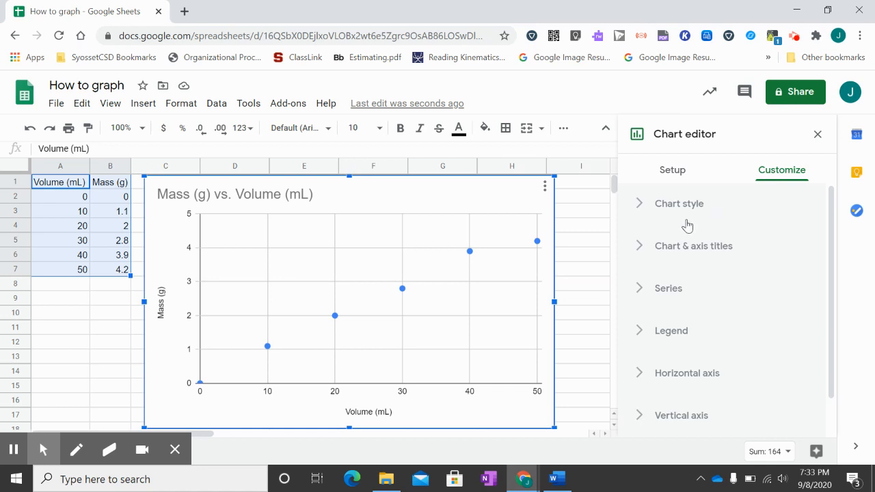
pyautogui.click(676, 206)
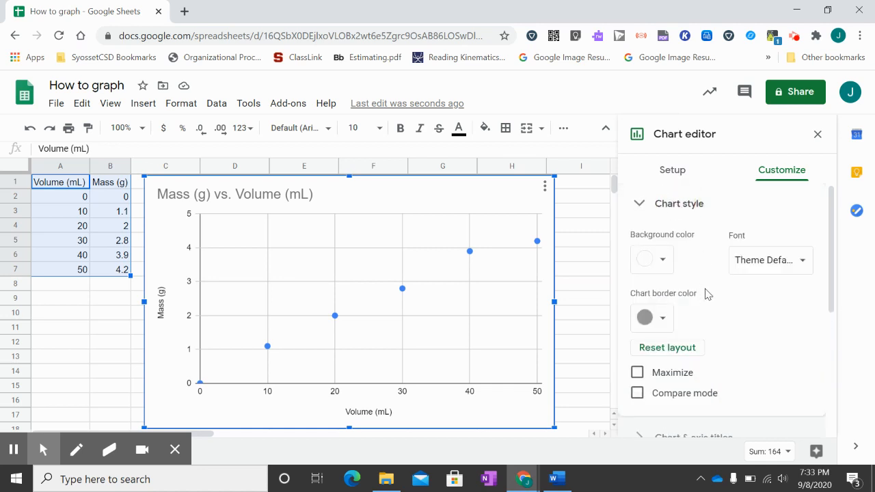
pyautogui.scroll(-2, 707, 293)
pyautogui.scroll(2, 707, 293)
pyautogui.click(641, 204)
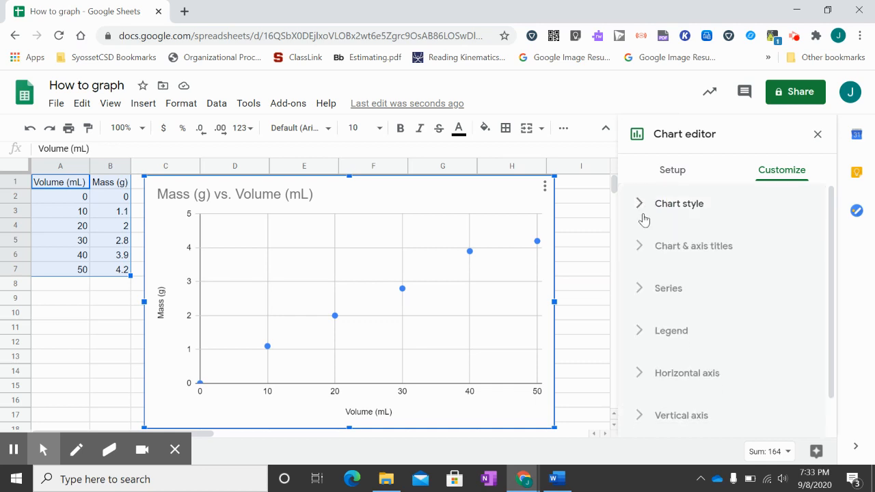
# Step: Examine the Chart & axis titles settings and the list of titles that can be edited
pyautogui.click(640, 247)
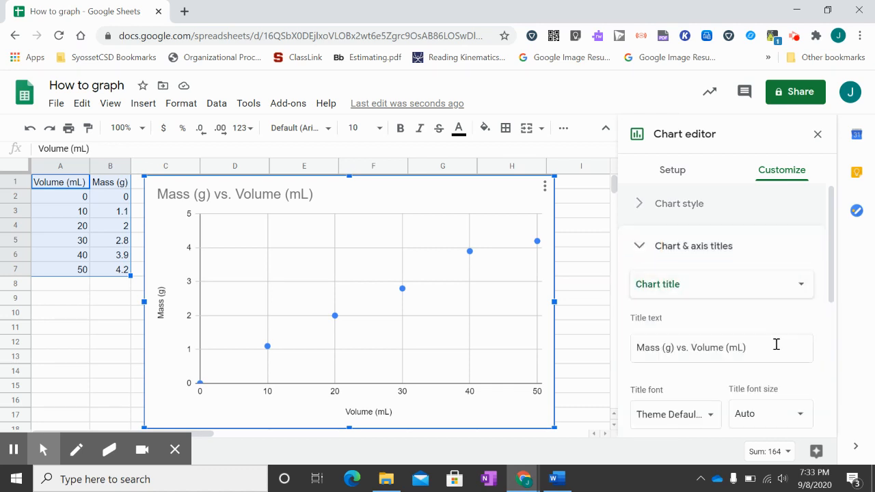
pyautogui.scroll(-3, 775, 346)
pyautogui.scroll(-2, 775, 350)
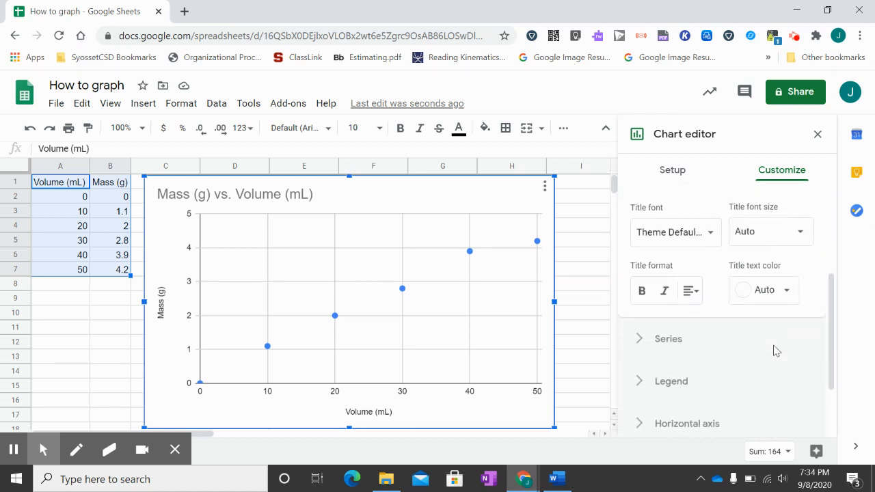
pyautogui.scroll(2, 775, 350)
pyautogui.scroll(1, 775, 351)
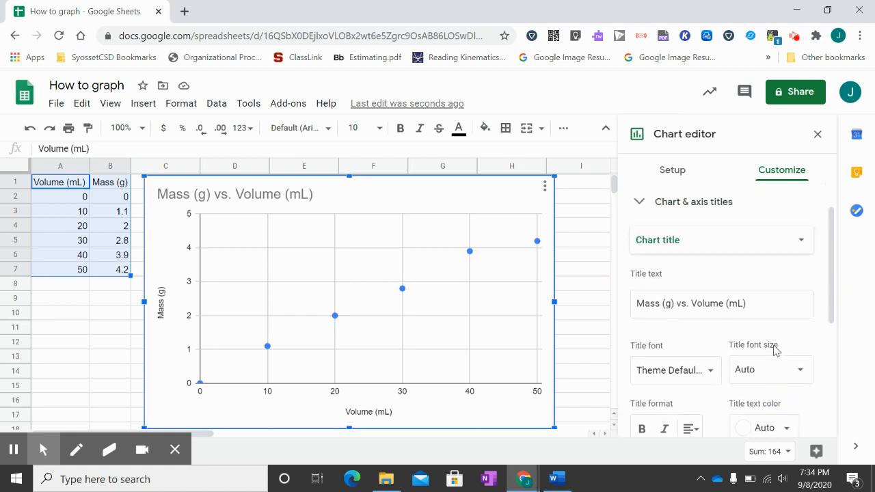
pyautogui.click(738, 243)
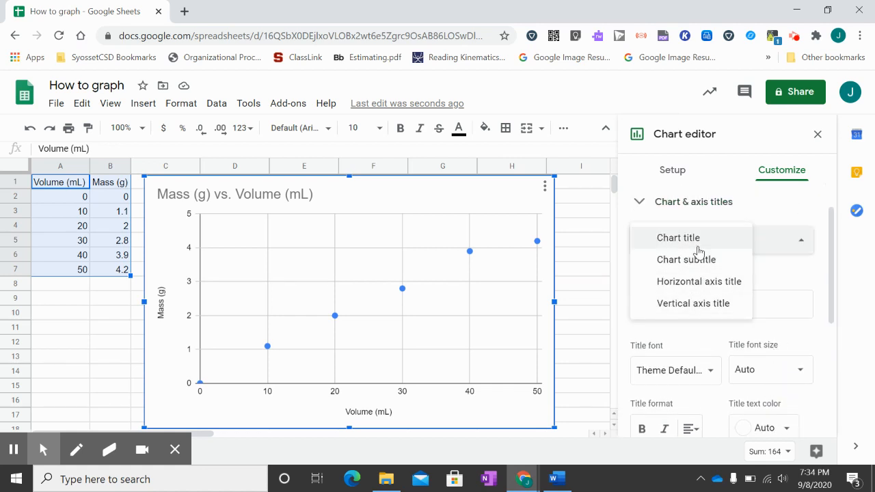
pyautogui.click(641, 203)
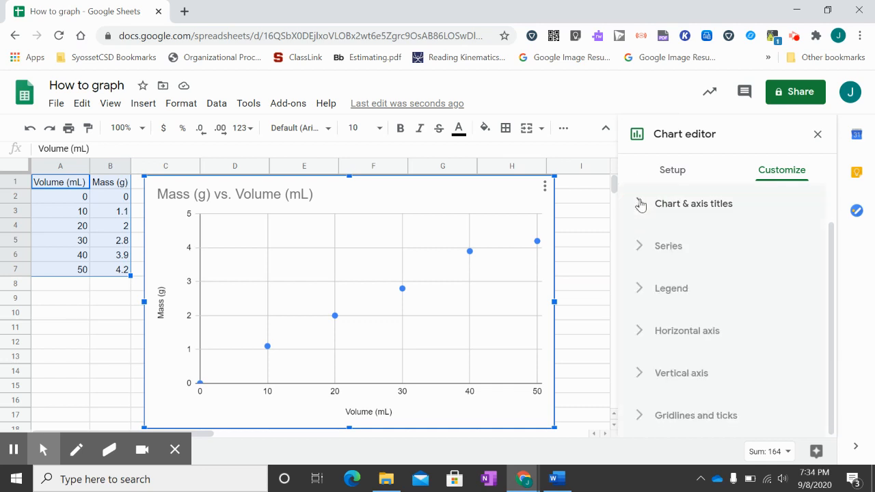
# Step: Open the settings for the Mass (g) series and review its color, axis and point format options
pyautogui.click(641, 250)
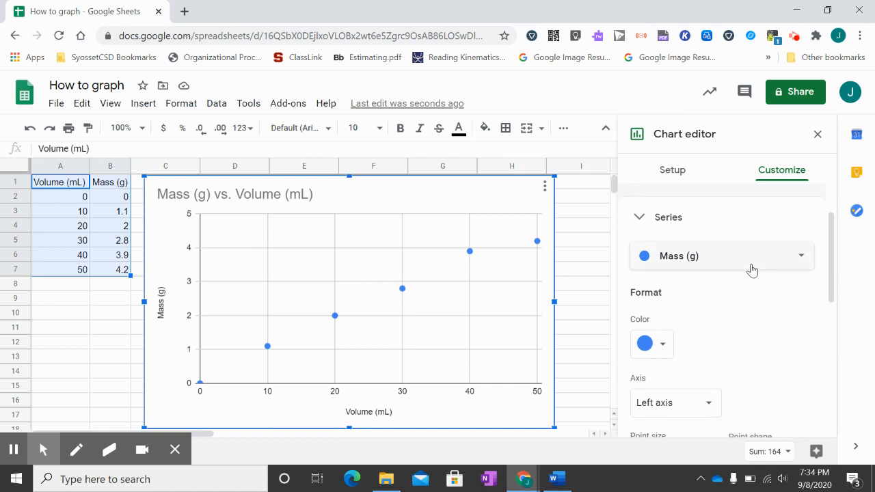
pyautogui.click(751, 264)
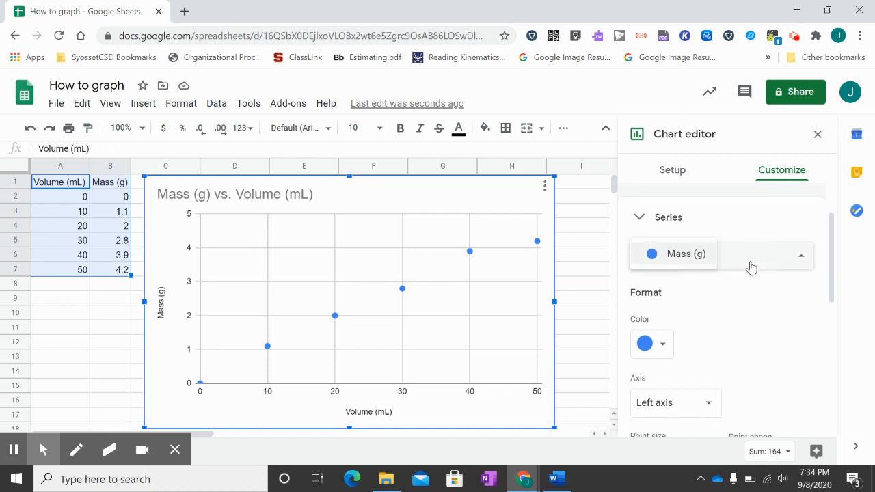
pyautogui.click(799, 264)
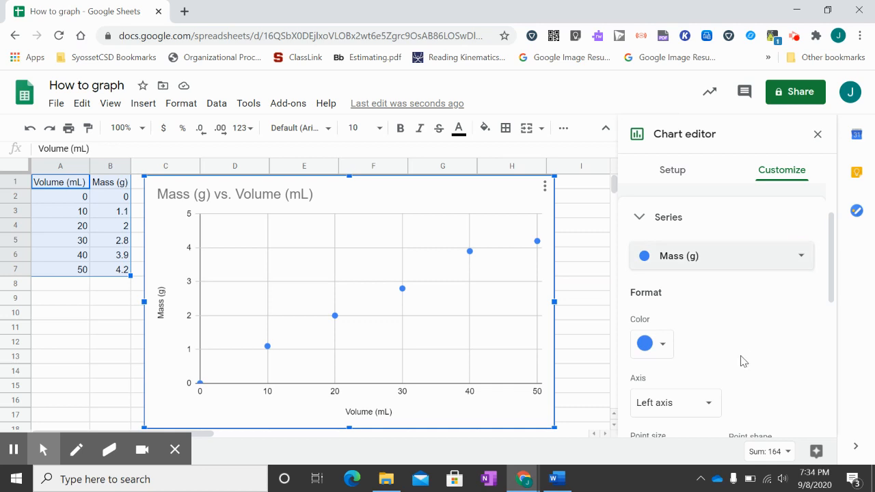
pyautogui.scroll(-1, 741, 362)
pyautogui.scroll(-1, 750, 307)
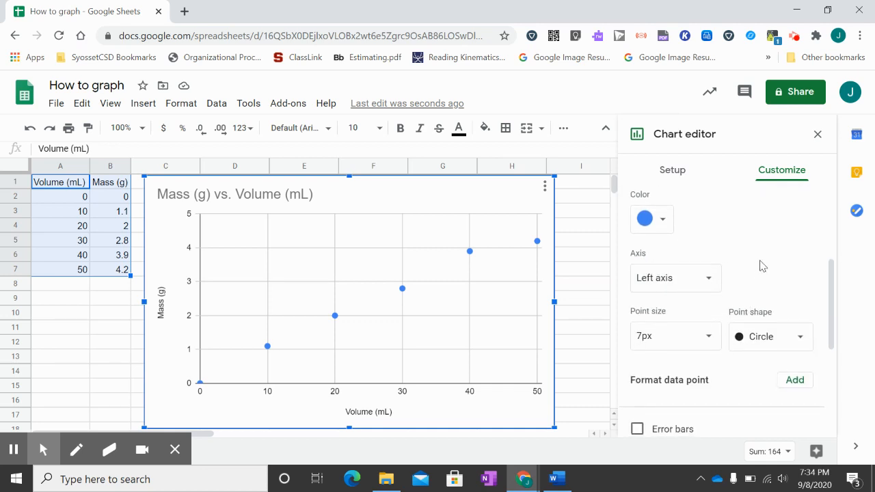
pyautogui.scroll(-1, 760, 269)
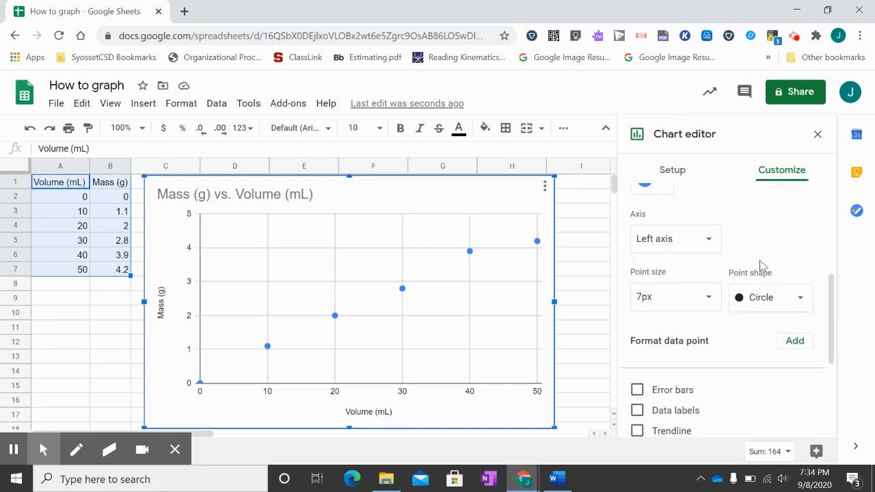
# Step: Try the Square point shape for the Mass (g) series and switch it back to Circle
pyautogui.click(771, 299)
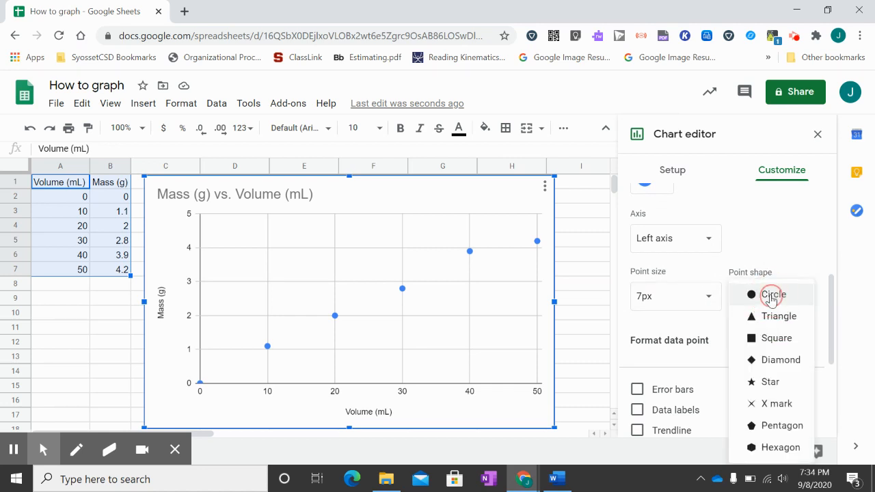
pyautogui.click(773, 339)
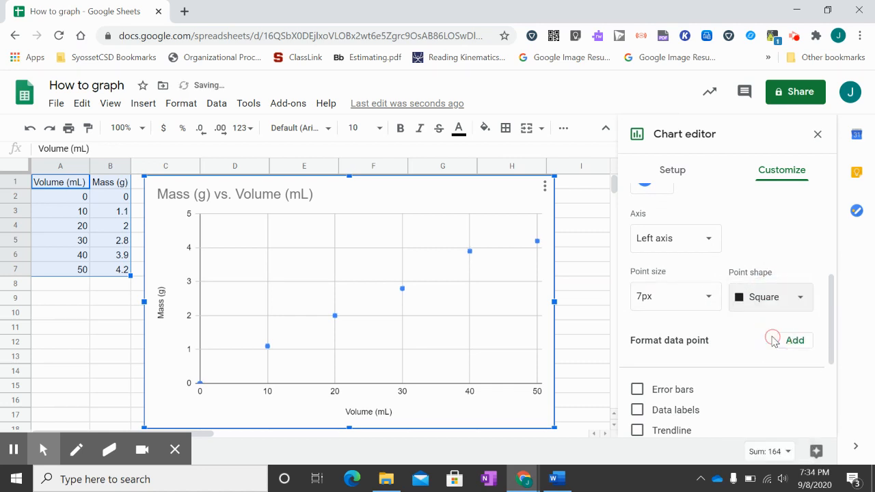
pyautogui.click(767, 299)
pyautogui.click(771, 253)
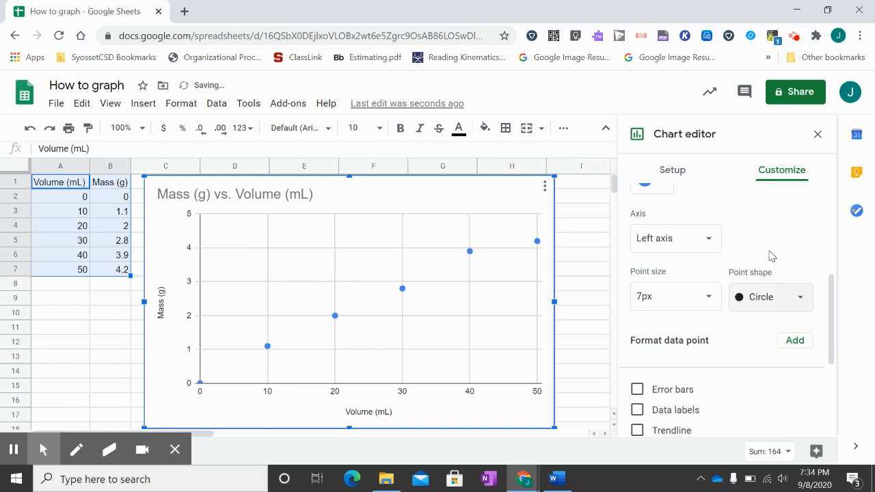
# Step: Add a linear trendline to the Mass (g) series, look over its options and close the series settings
pyautogui.scroll(-2, 735, 328)
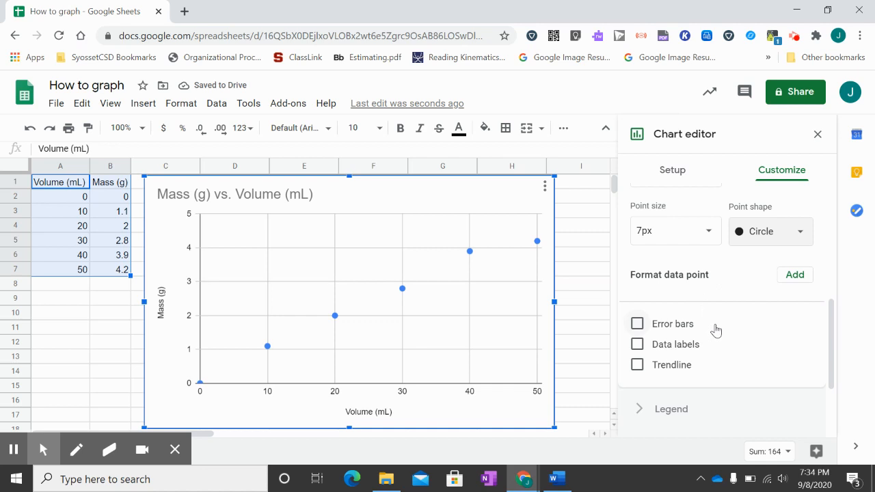
pyautogui.click(637, 366)
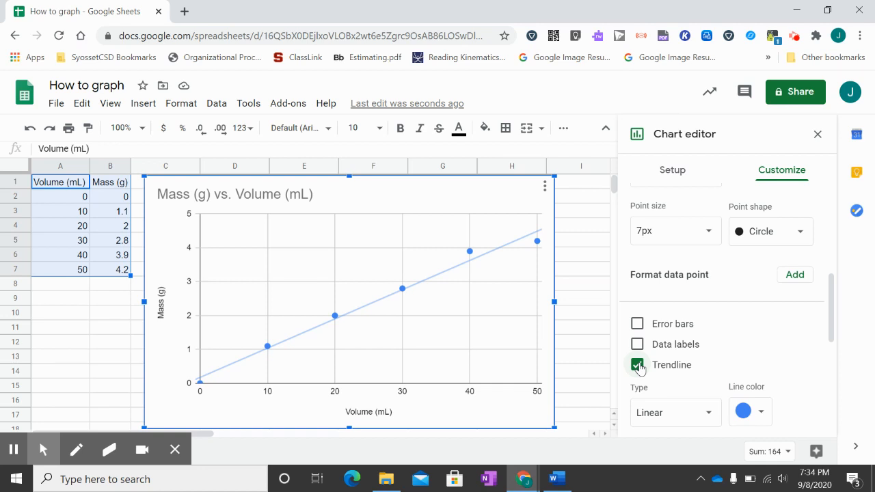
pyautogui.scroll(-1, 771, 356)
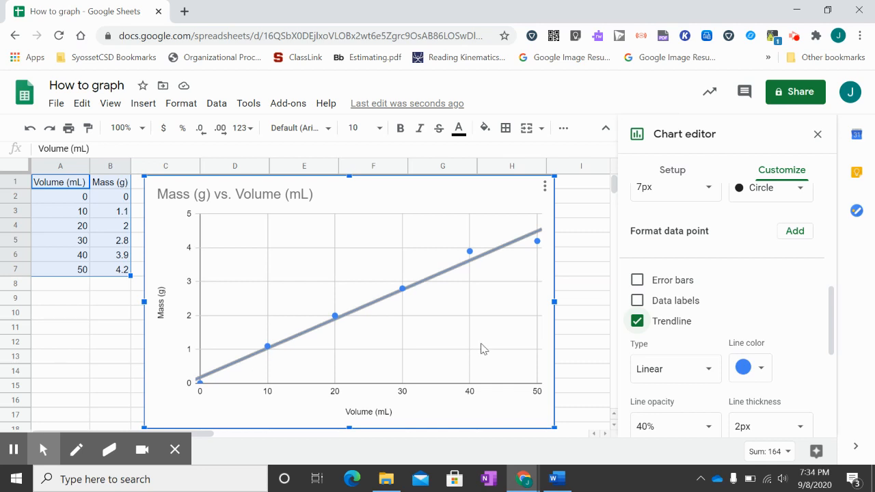
pyautogui.scroll(-2, 759, 323)
pyautogui.scroll(-3, 759, 323)
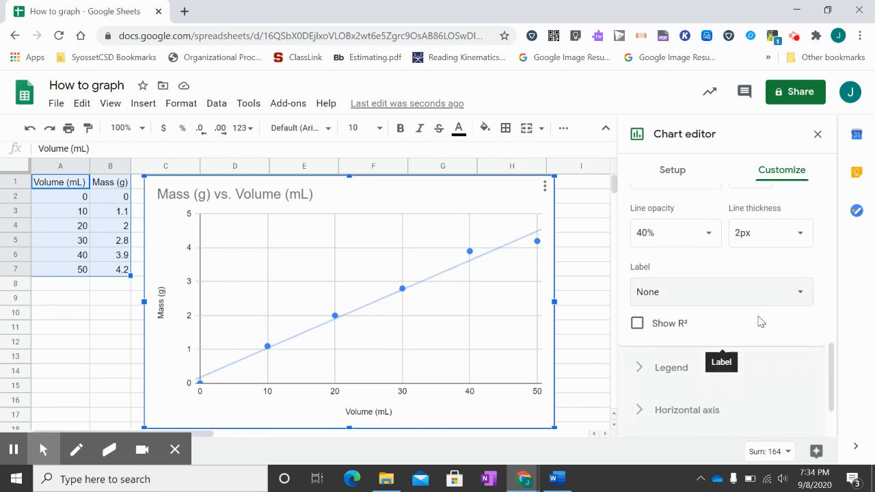
pyautogui.scroll(10, 761, 311)
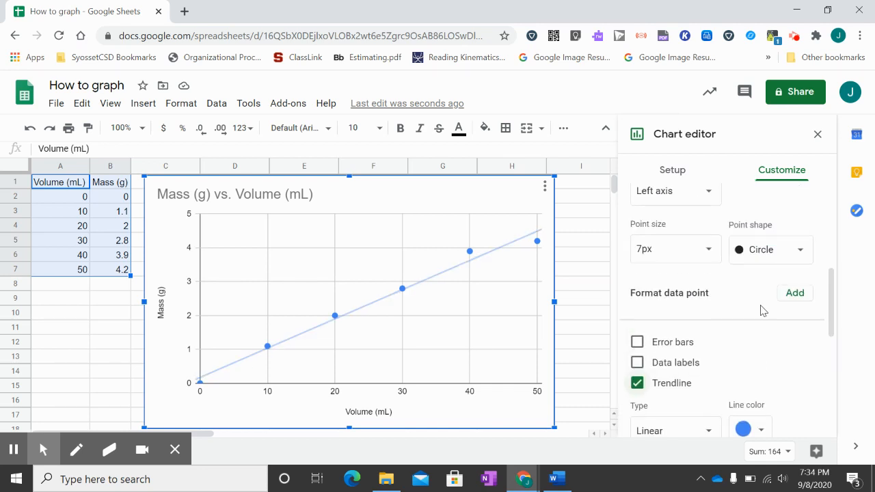
pyautogui.scroll(3, 761, 311)
pyautogui.click(667, 283)
# Step: Examine the Horizontal axis settings, including the label format, minimum and maximum values, and close them
pyautogui.scroll(-1, 738, 301)
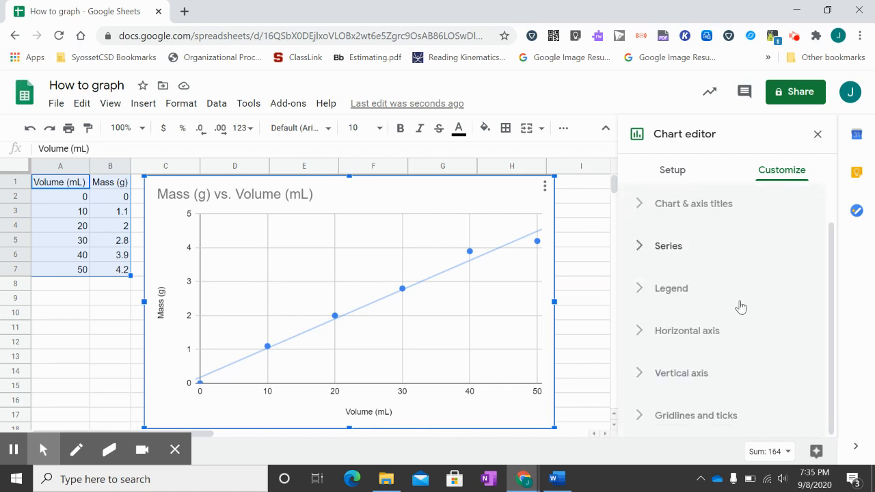
pyautogui.click(677, 332)
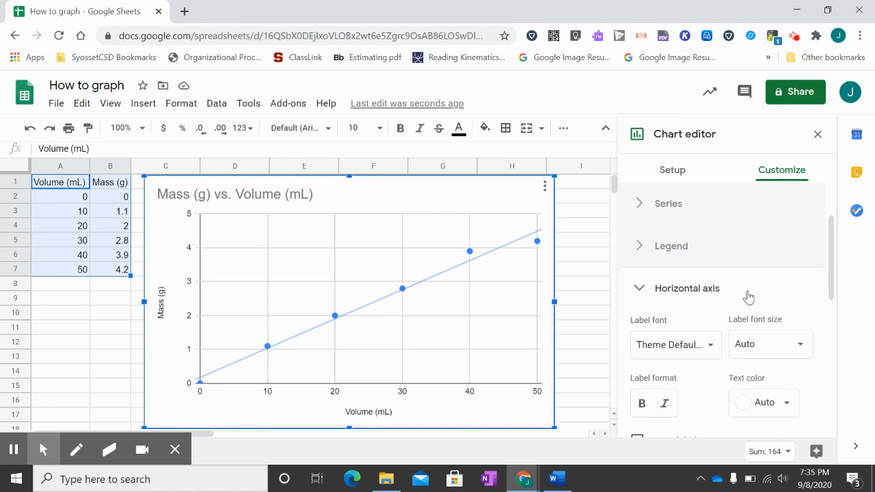
pyautogui.scroll(-1, 749, 296)
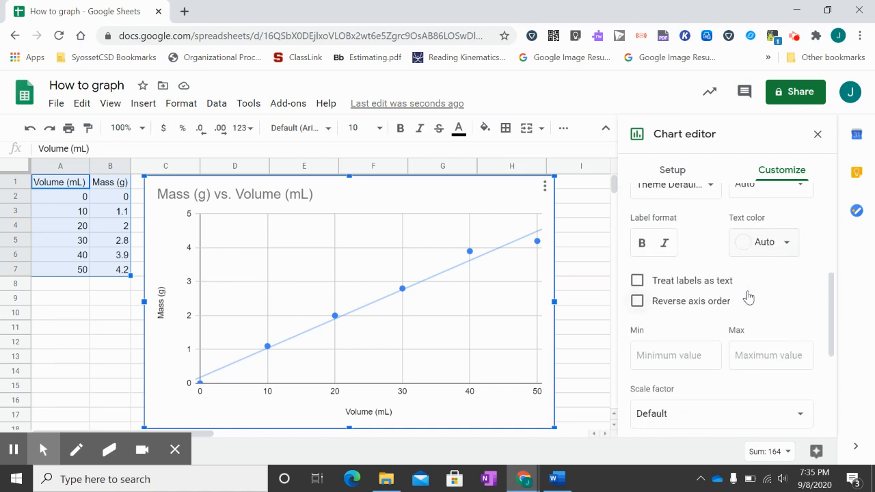
pyautogui.scroll(3, 749, 297)
pyautogui.click(697, 309)
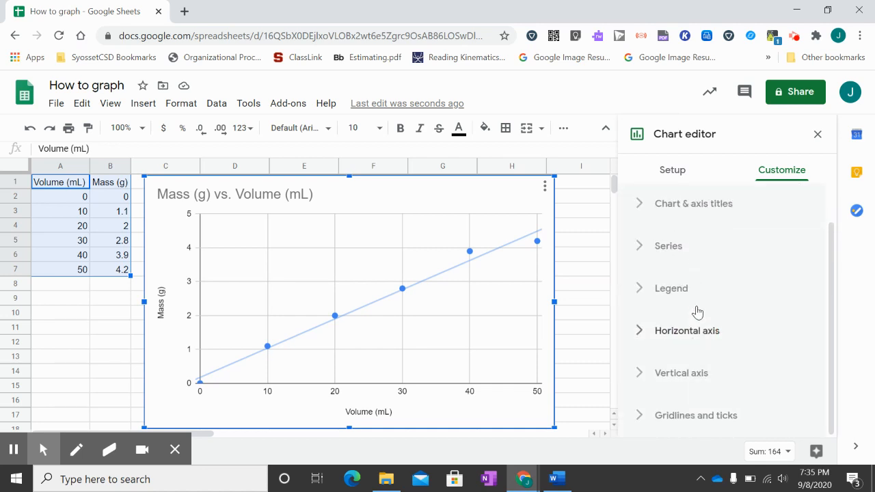
# Step: Examine the Vertical axis settings, including the minimum and maximum values, scale factor and number format, and close them
pyautogui.click(686, 373)
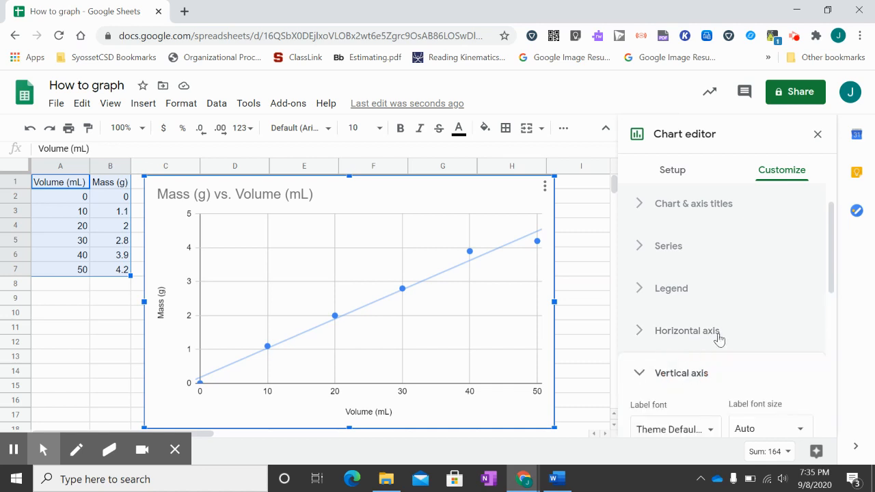
pyautogui.scroll(-1, 719, 339)
pyautogui.scroll(-1, 720, 338)
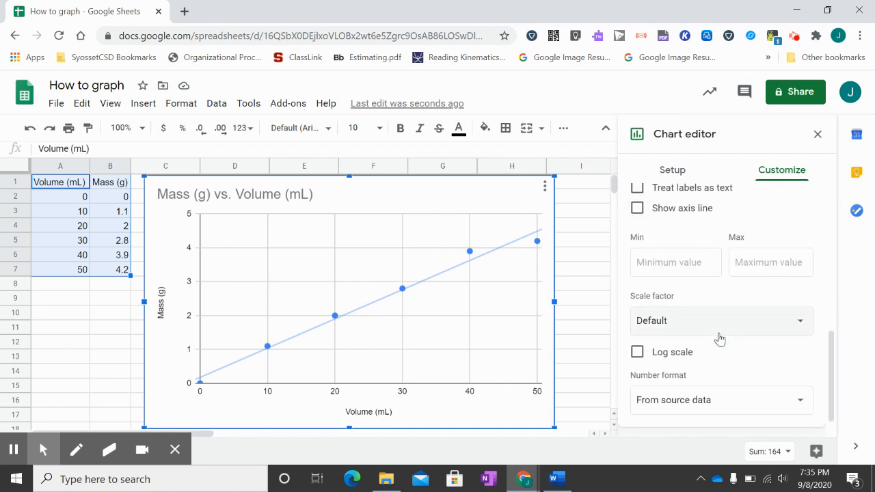
pyautogui.scroll(3, 719, 338)
pyautogui.click(678, 288)
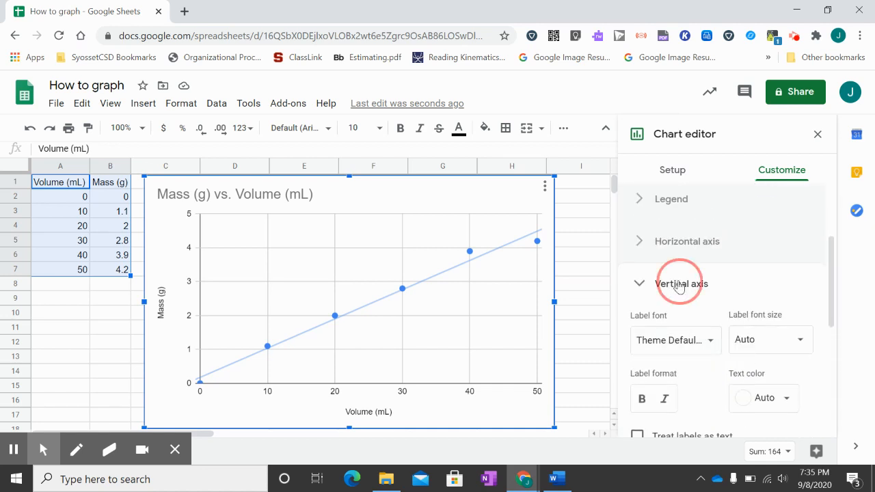
# Step: Look over the Gridlines and ticks options for the vertical axis, including spacing and major gridlines, and close the chart editor
pyautogui.click(670, 417)
pyautogui.scroll(-5, 713, 299)
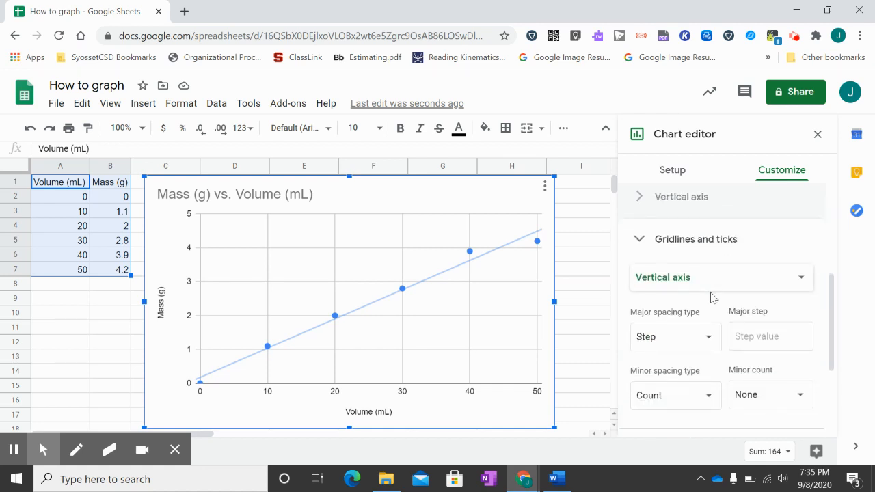
pyautogui.scroll(-1, 712, 298)
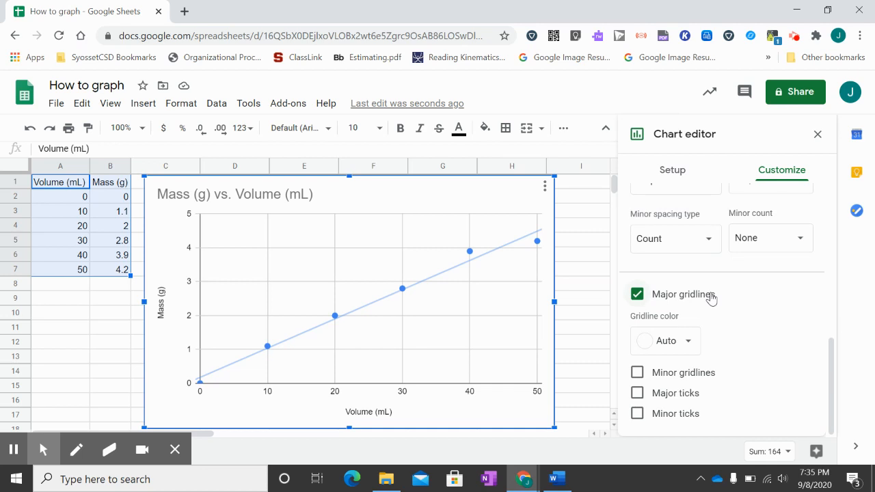
pyautogui.scroll(2, 736, 268)
pyautogui.scroll(2, 736, 267)
pyautogui.click(697, 241)
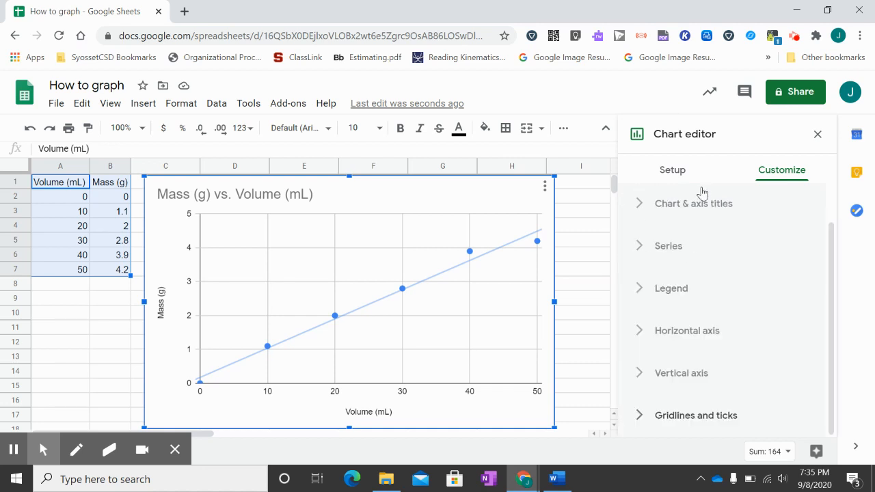
pyautogui.click(817, 136)
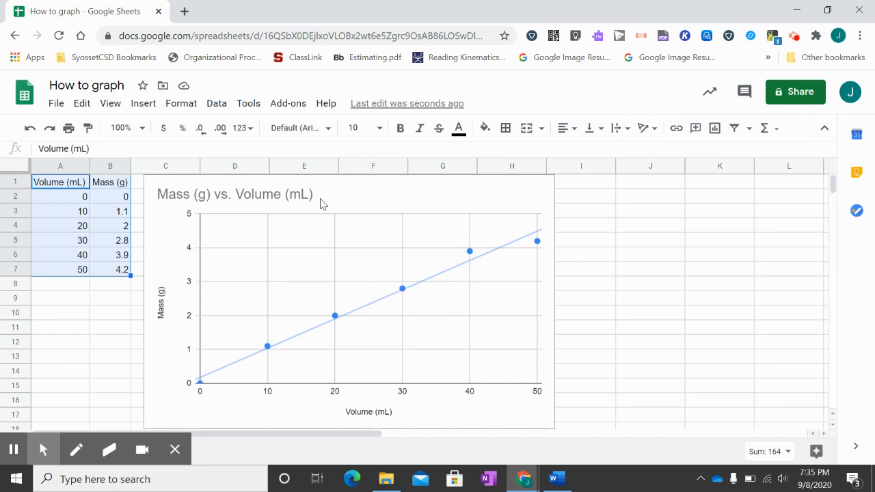
# Step: Move the chart slightly down and farther from the data columns, look over its chart actions and deselect it
pyautogui.click(404, 294)
pyautogui.moveTo(439, 194); pyautogui.dragTo(453, 198)
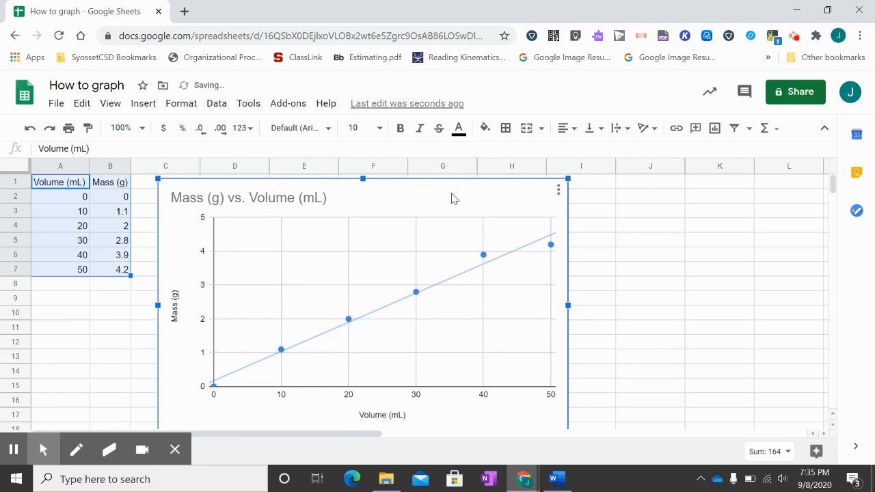
pyautogui.click(559, 189)
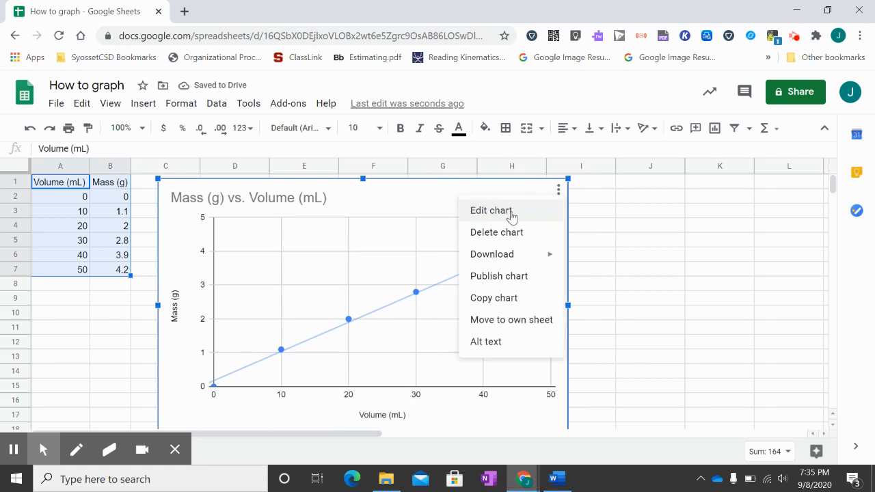
pyautogui.click(599, 227)
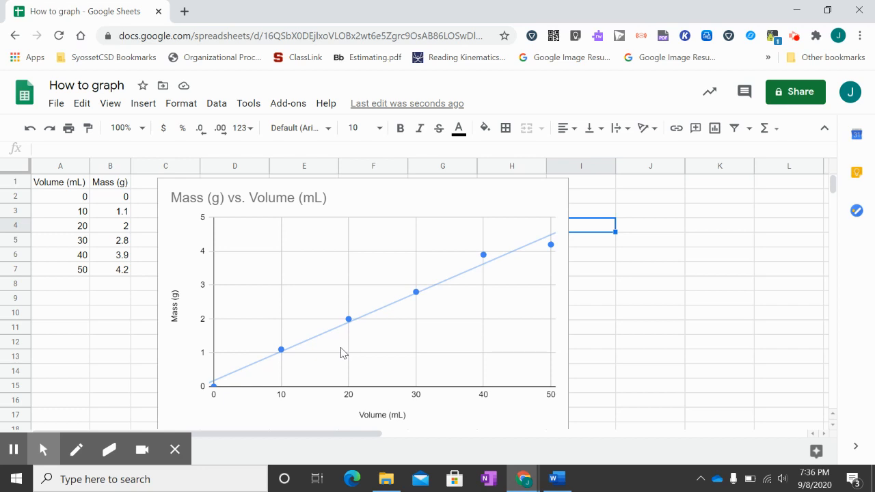
# Step: Calculate the slope of the best-fit line in cell A10 with =slope(B2:B7,A2:A7) and check the formula
pyautogui.click(60, 321)
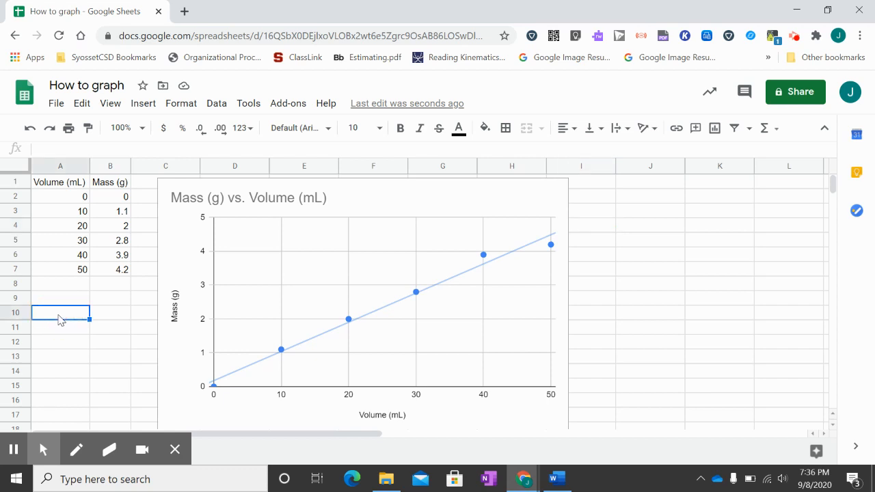
pyautogui.write('=')
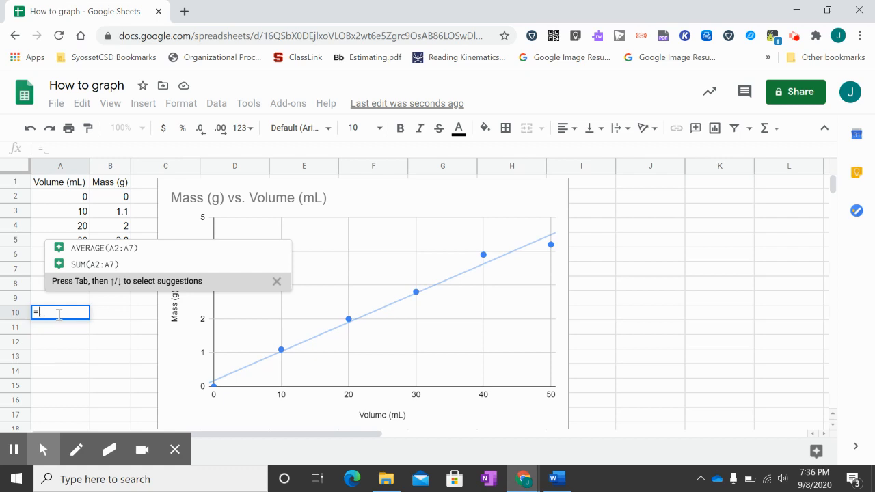
pyautogui.write('slope')
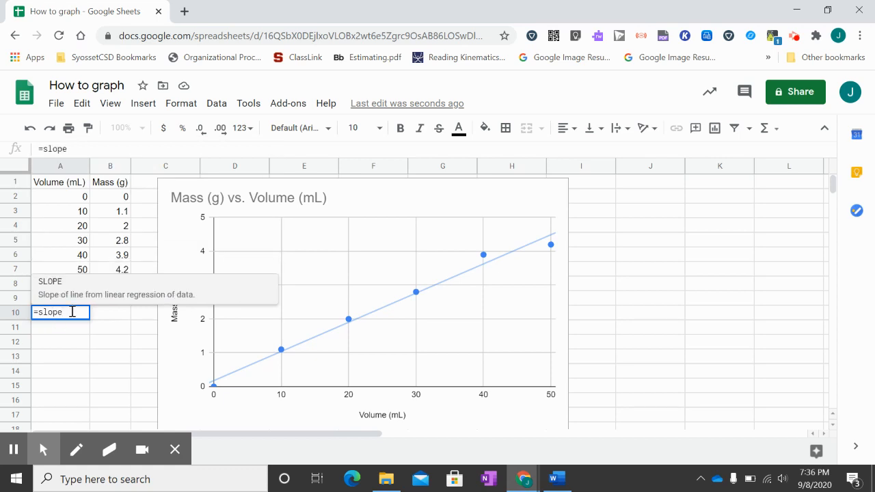
pyautogui.write('(')
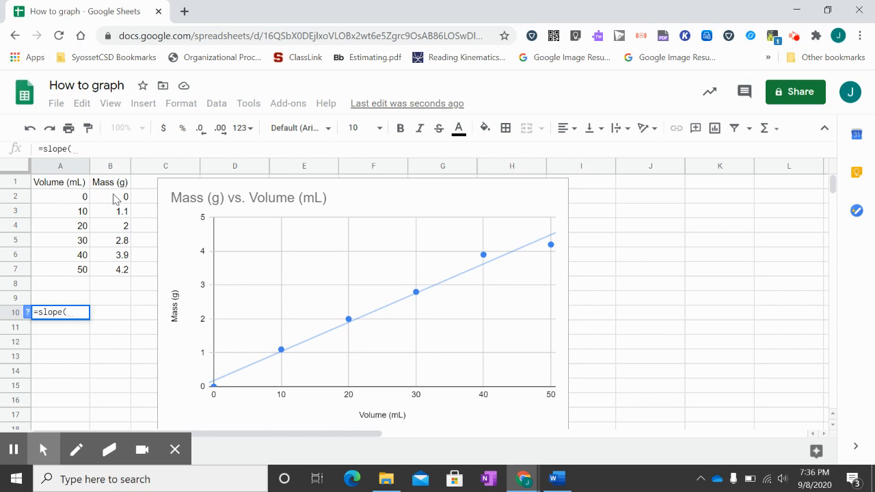
pyautogui.moveTo(115, 198); pyautogui.dragTo(117, 272)
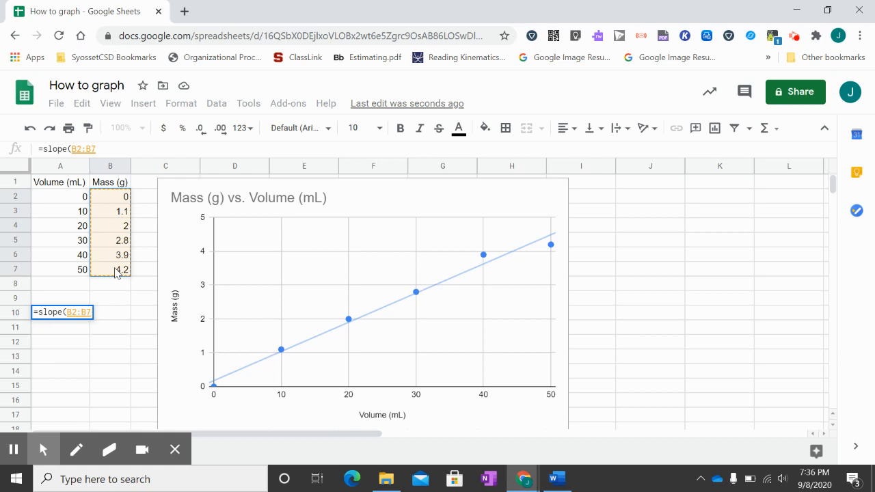
pyautogui.write(',')
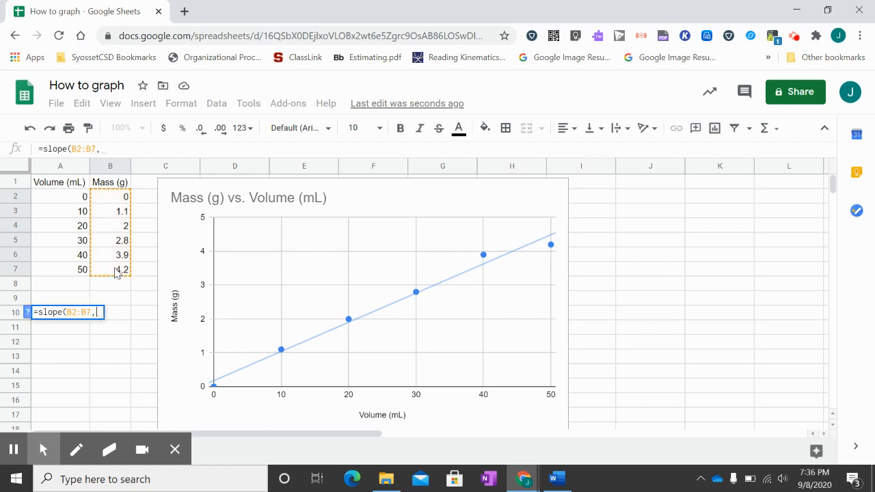
pyautogui.moveTo(77, 200); pyautogui.dragTo(76, 273)
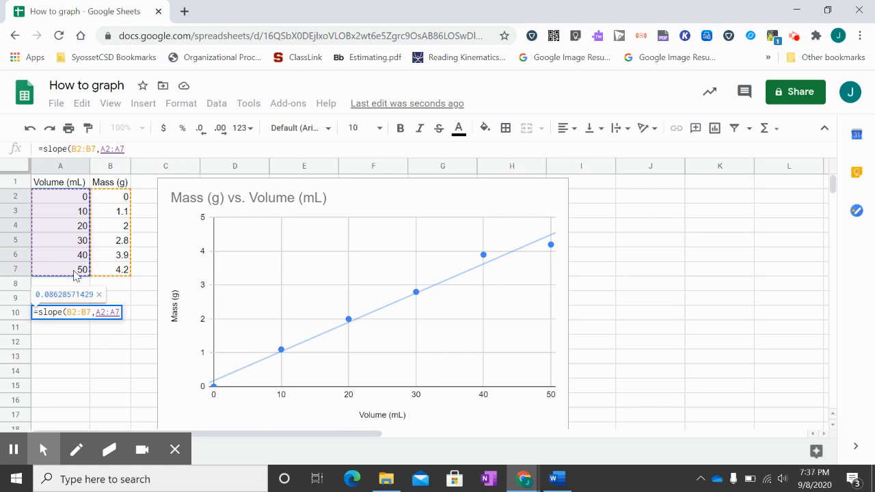
pyautogui.write(')')
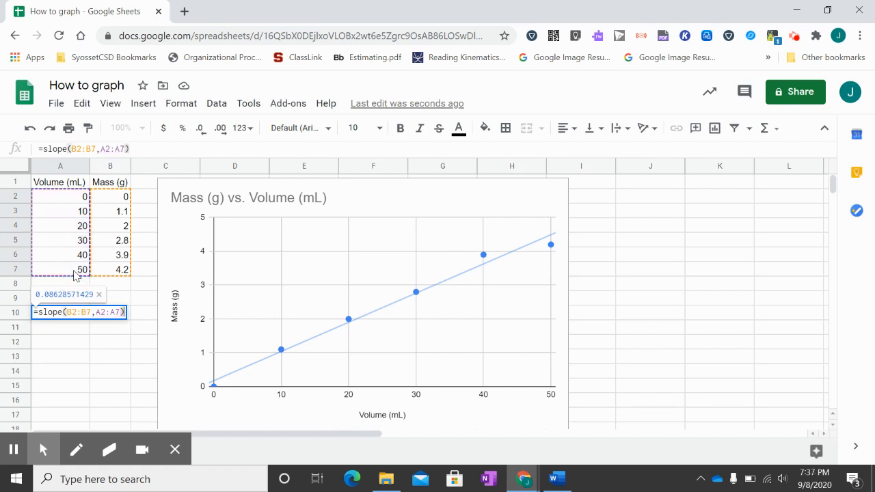
pyautogui.press('Return')
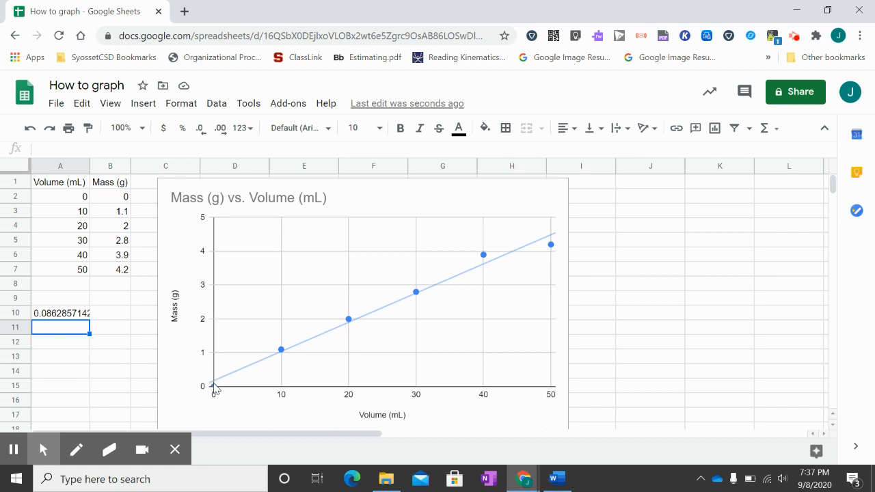
pyautogui.click(69, 315)
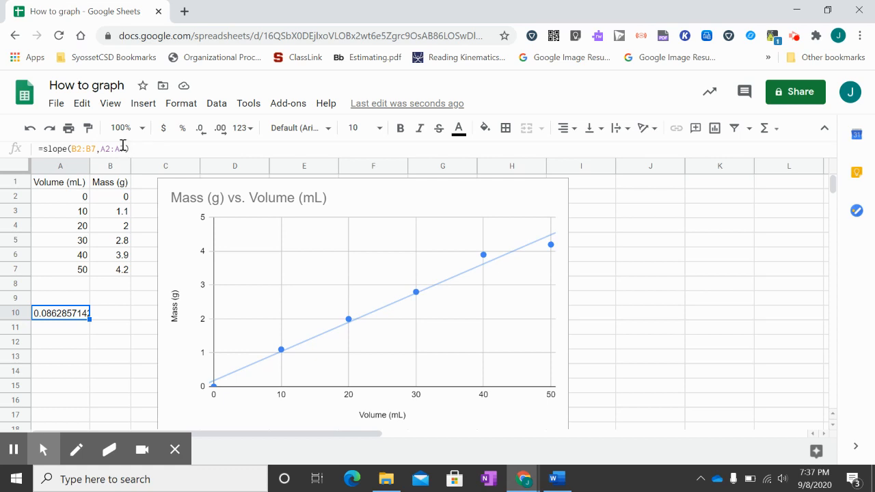
pyautogui.click(105, 319)
# Step: Calculate the y-intercept of the best-fit line in cell A11 with =intercept(B2:B7,A2:A7)
pyautogui.click(79, 331)
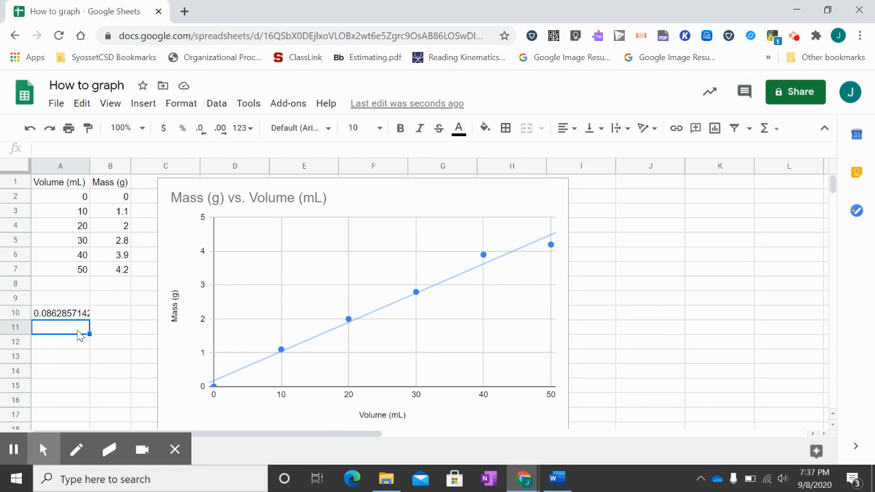
pyautogui.write('=')
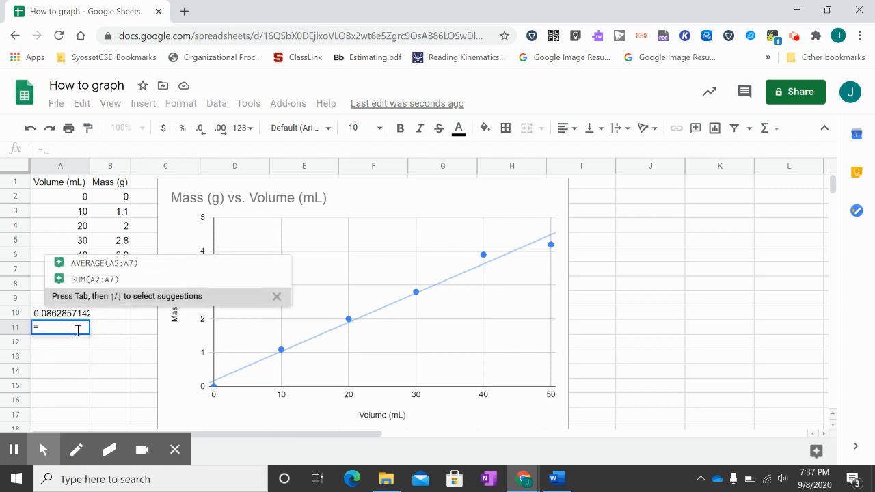
pyautogui.write('intercept')
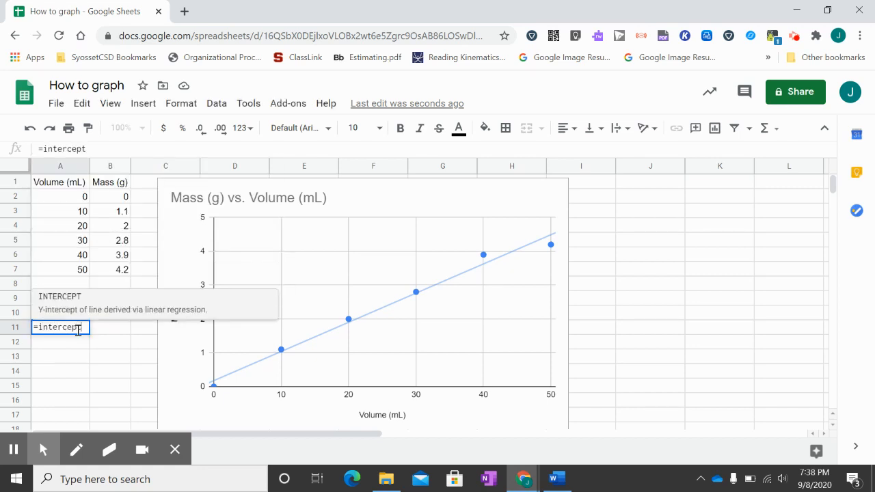
pyautogui.write('(')
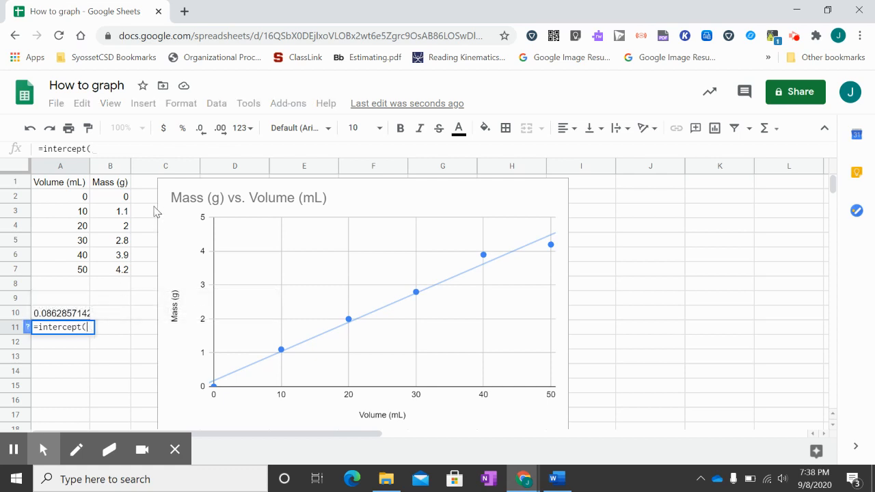
pyautogui.moveTo(119, 198); pyautogui.dragTo(119, 271)
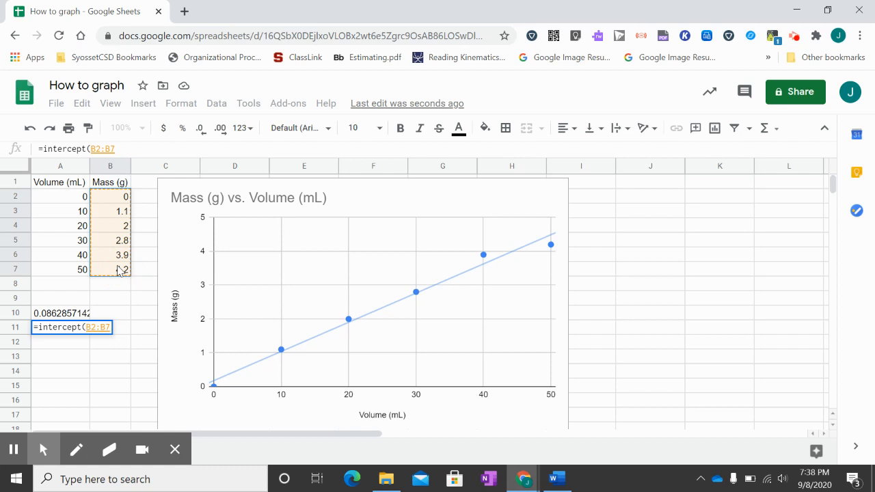
pyautogui.write(',')
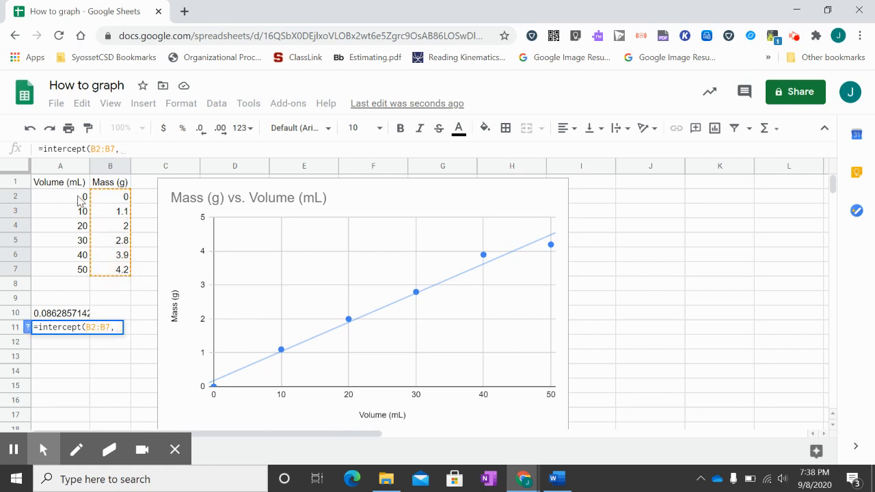
pyautogui.moveTo(79, 198); pyautogui.dragTo(80, 271)
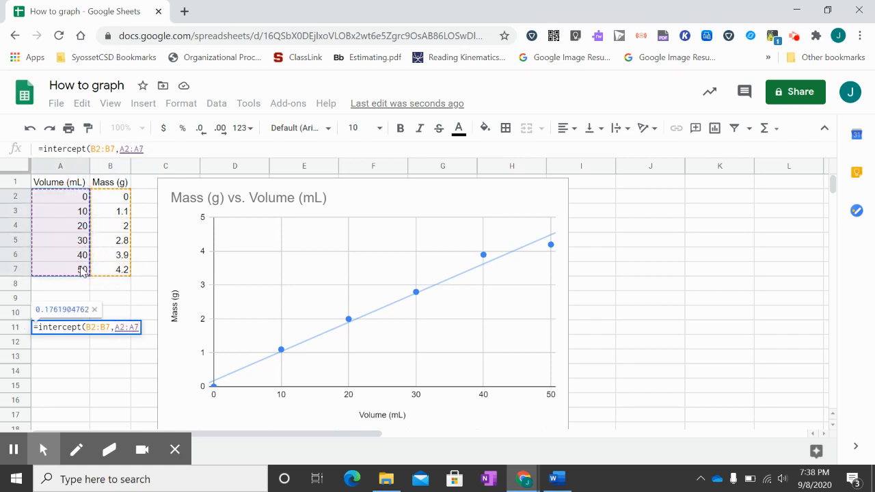
pyautogui.write(')')
pyautogui.press('Return')
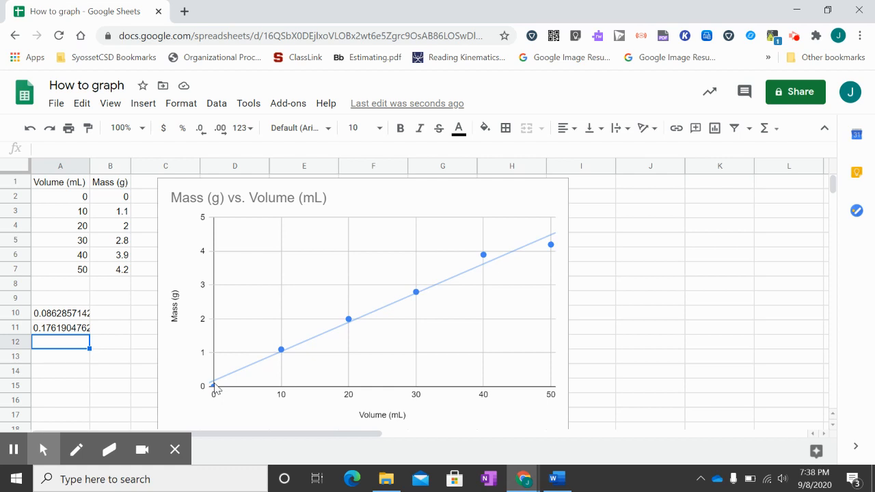
# Step: Label the results by entering "slope" in cell B10 and "y int" in cell B11, and check both formulas
pyautogui.click(82, 313)
pyautogui.click(109, 313)
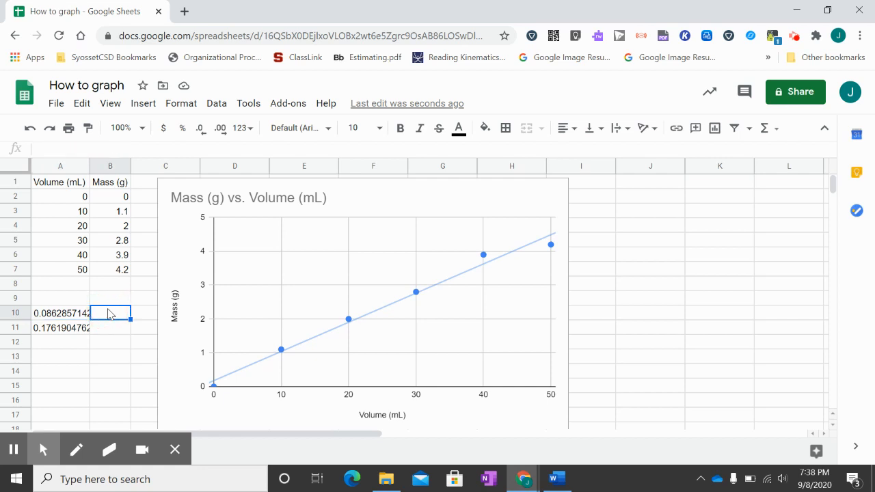
pyautogui.write('slope')
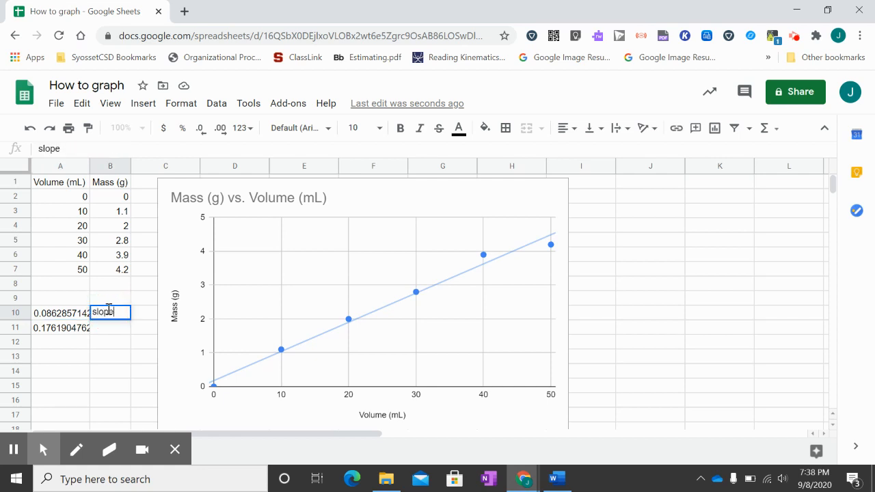
pyautogui.click(108, 335)
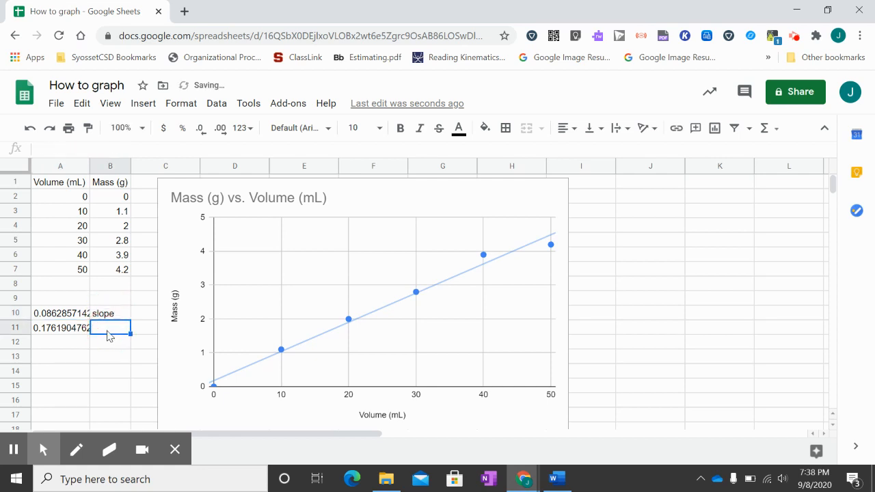
pyautogui.write('y int')
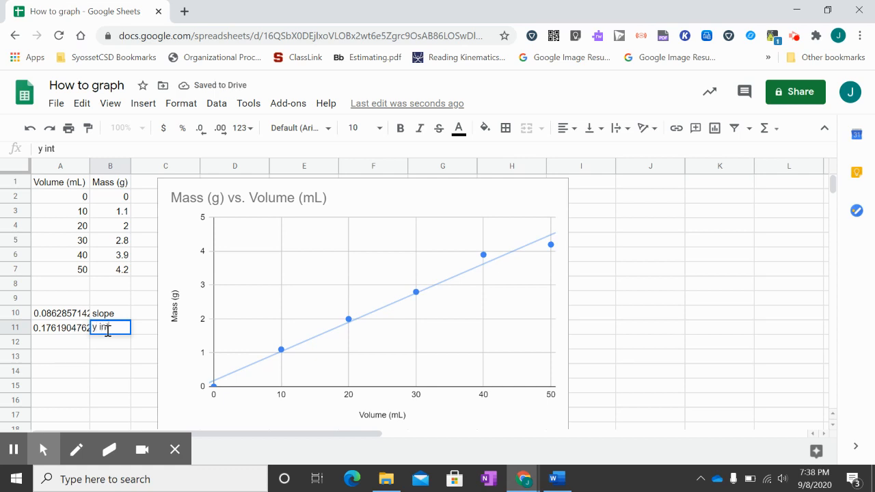
pyautogui.click(110, 346)
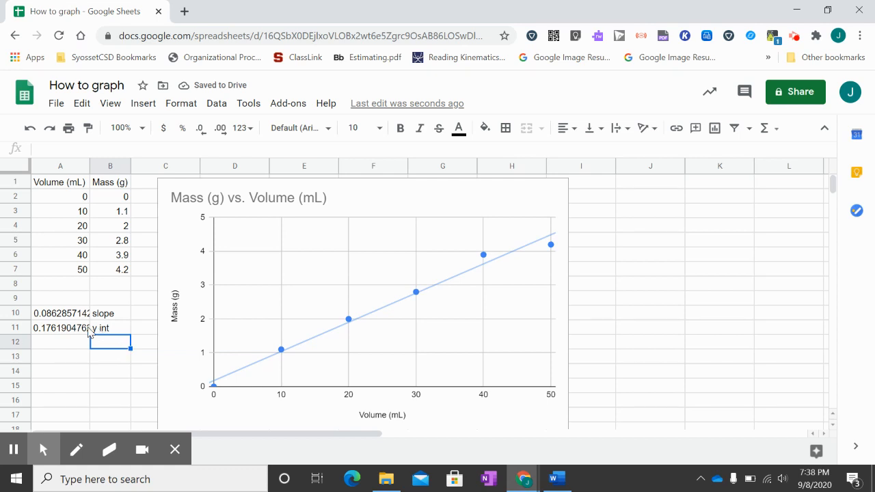
pyautogui.click(73, 316)
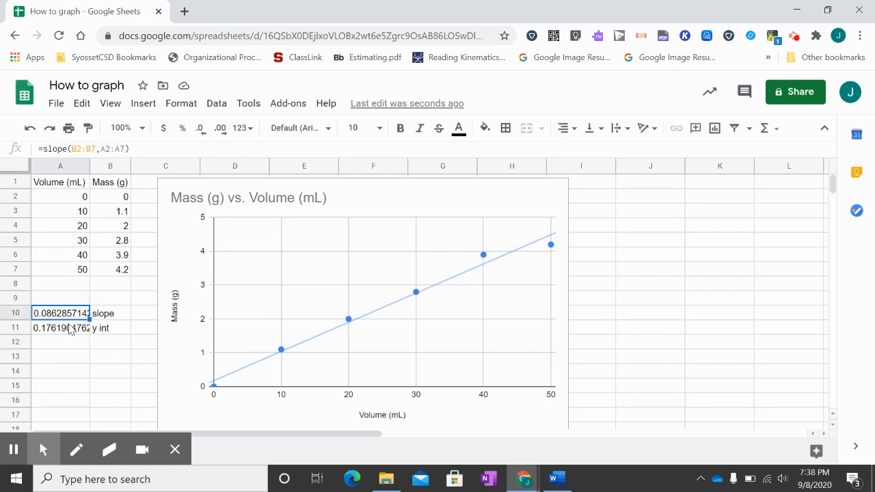
pyautogui.click(72, 330)
pyautogui.click(105, 348)
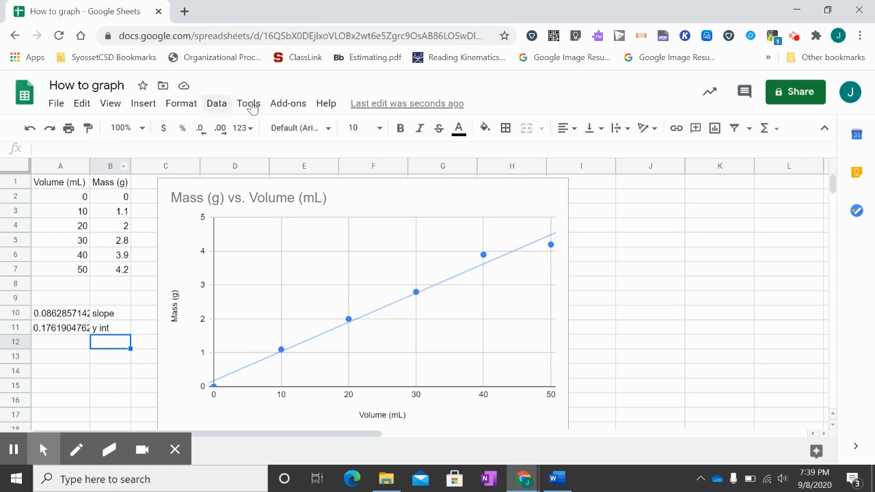
# Step: Share the spreadsheet by link with the Syosset CSD group, keeping the Viewer permission
pyautogui.click(797, 97)
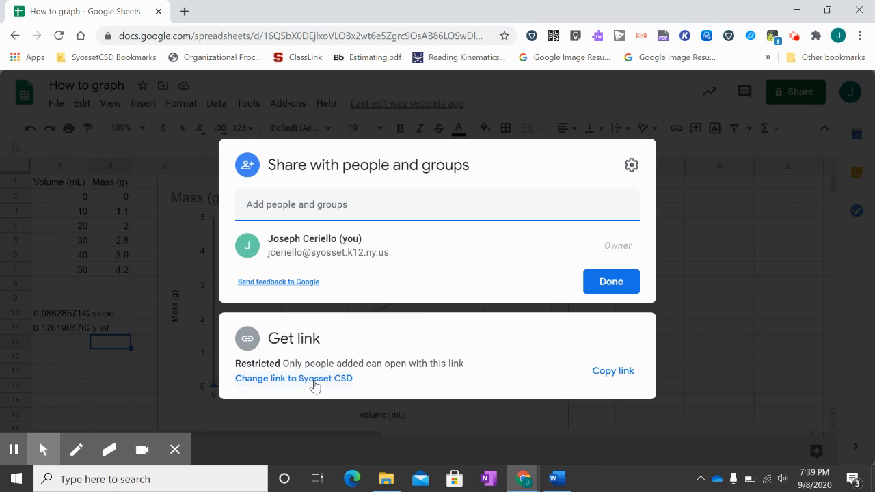
pyautogui.click(314, 380)
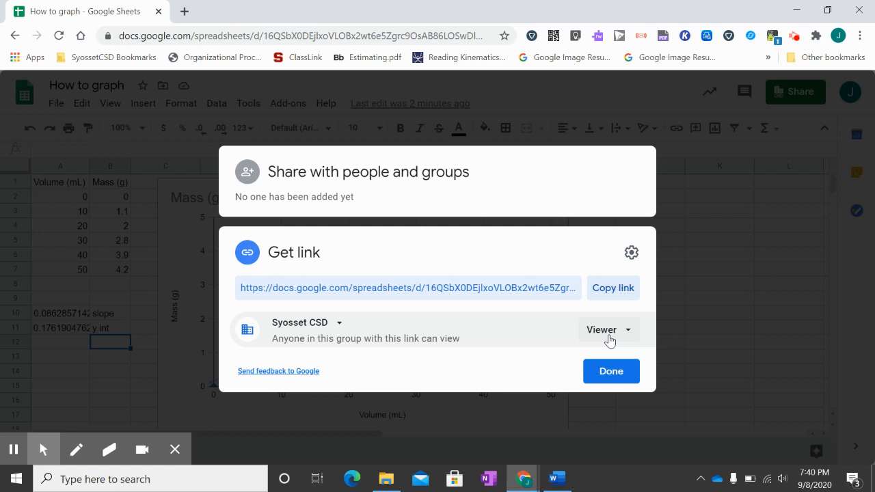
pyautogui.click(609, 337)
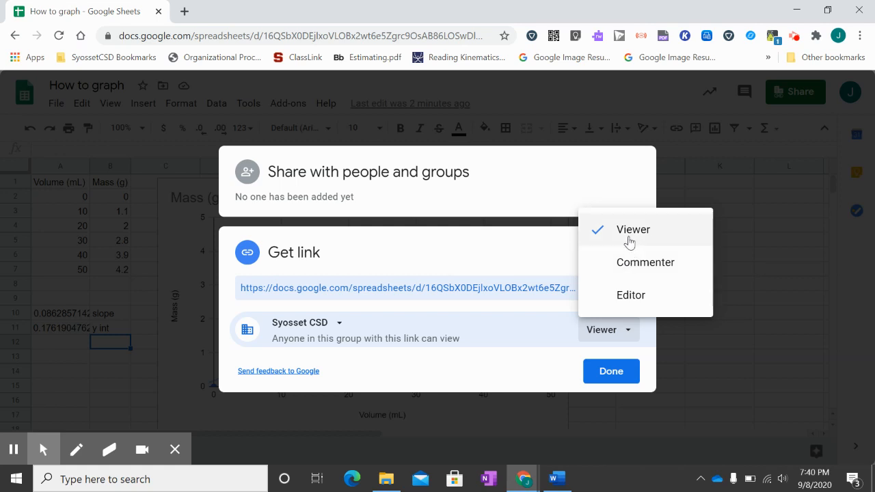
pyautogui.click(612, 371)
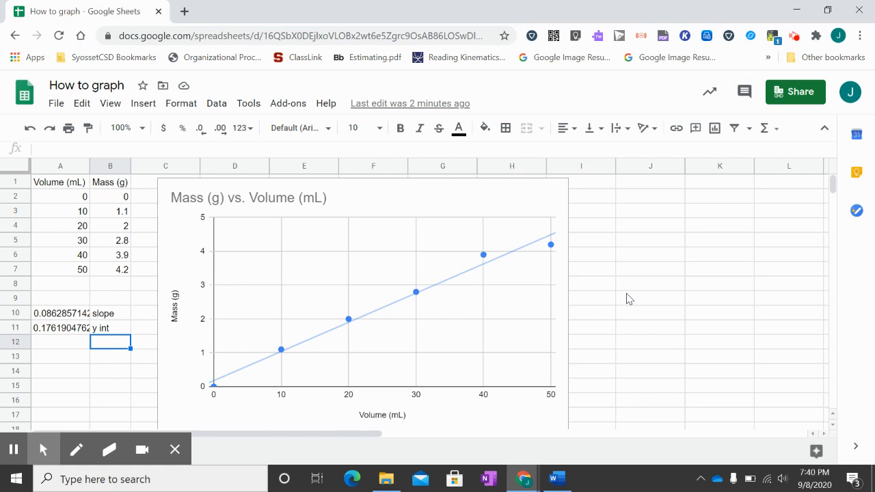
pyautogui.click(796, 38)
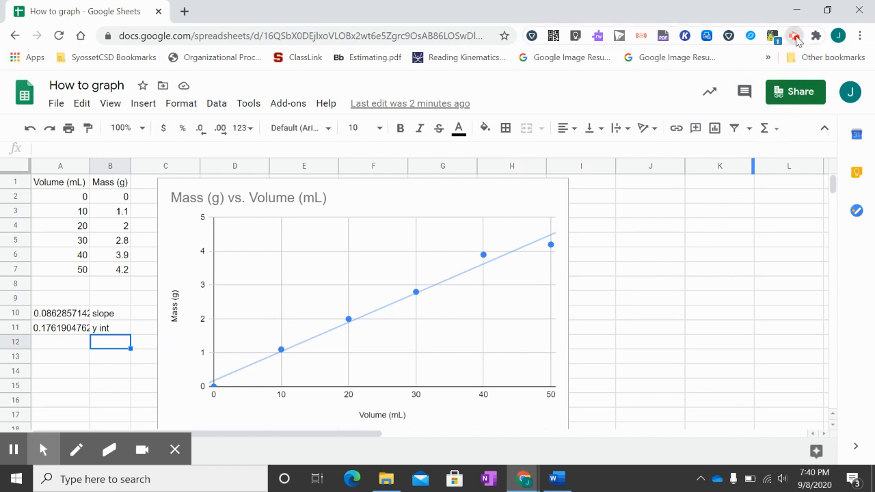